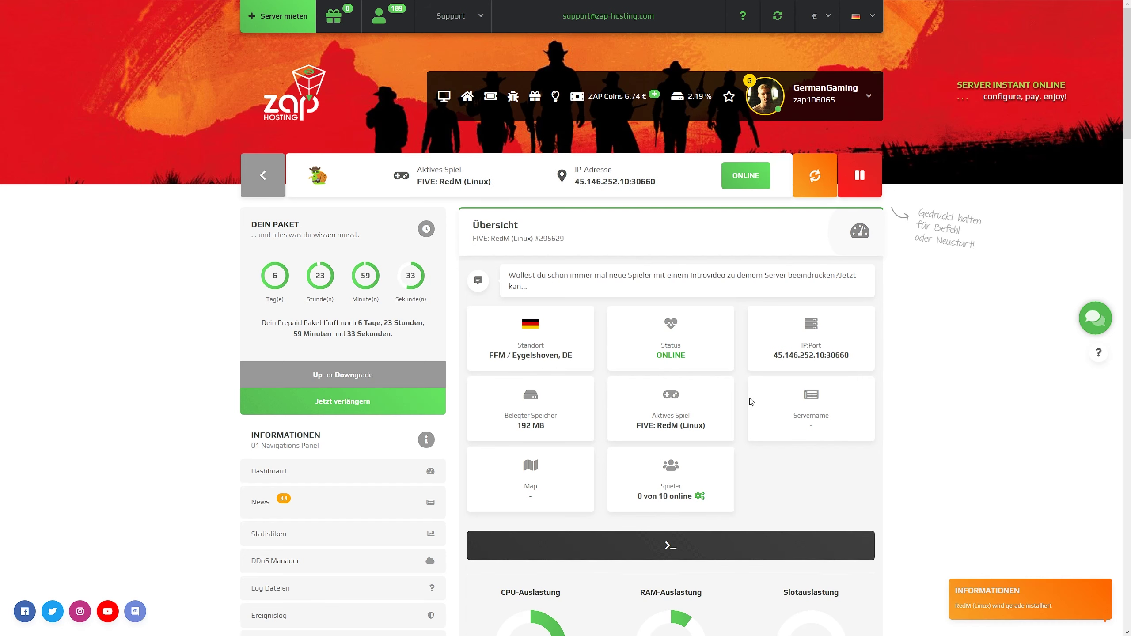
# Step: Open the game server's Einstellungen page and enable automatic restarting after a crash
pyautogui.scroll(-6, 672, 406)
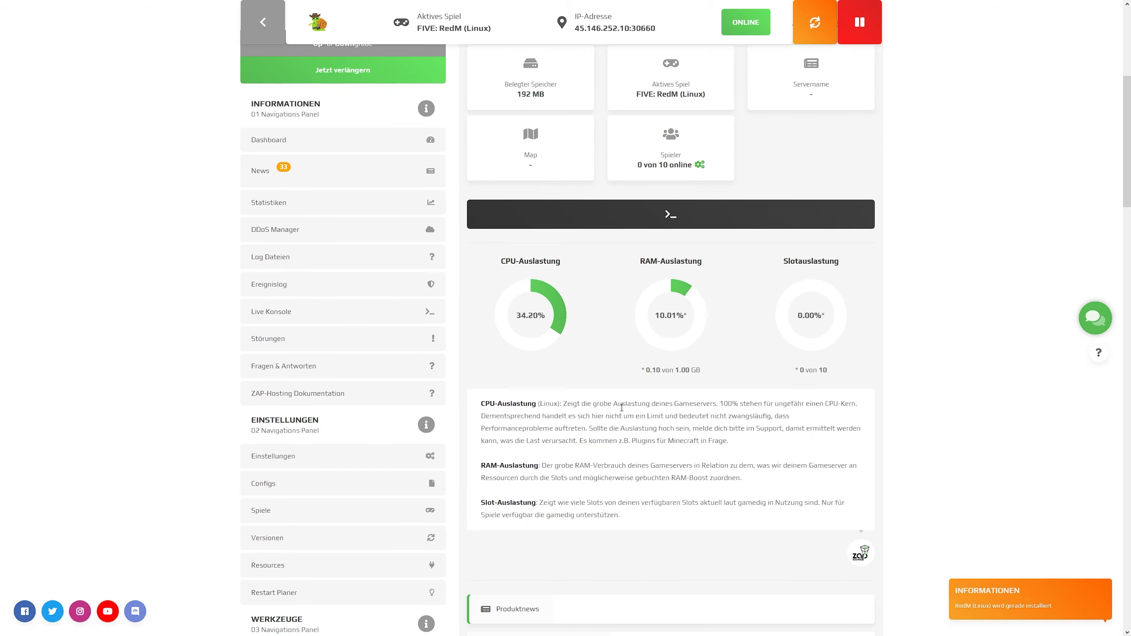
pyautogui.scroll(-4, 617, 402)
pyautogui.scroll(2, 548, 378)
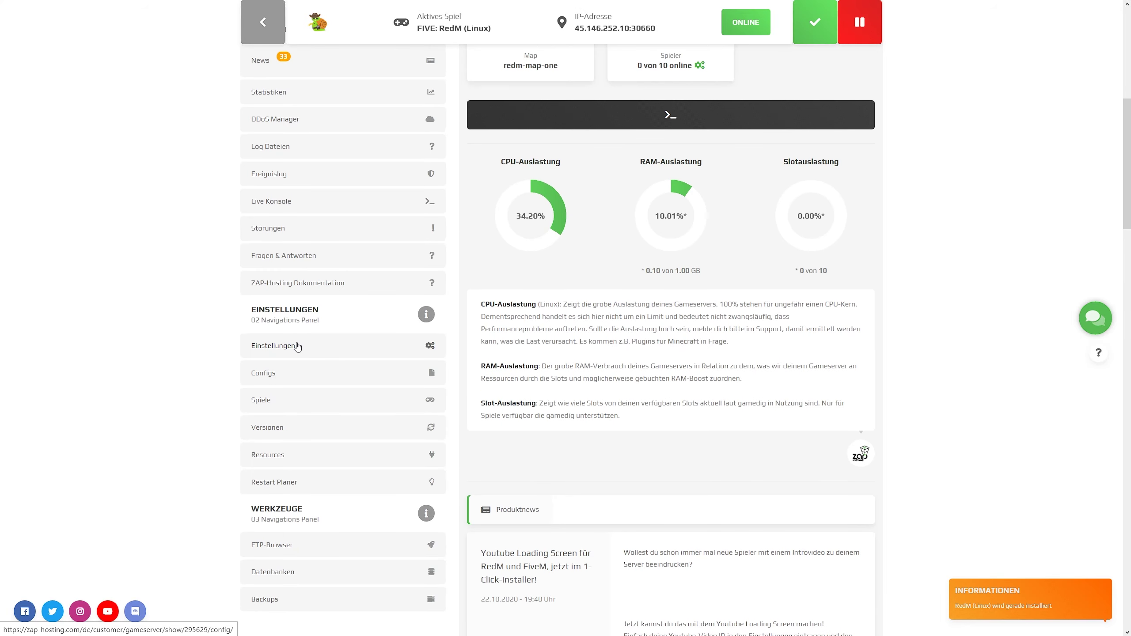
pyautogui.click(297, 347)
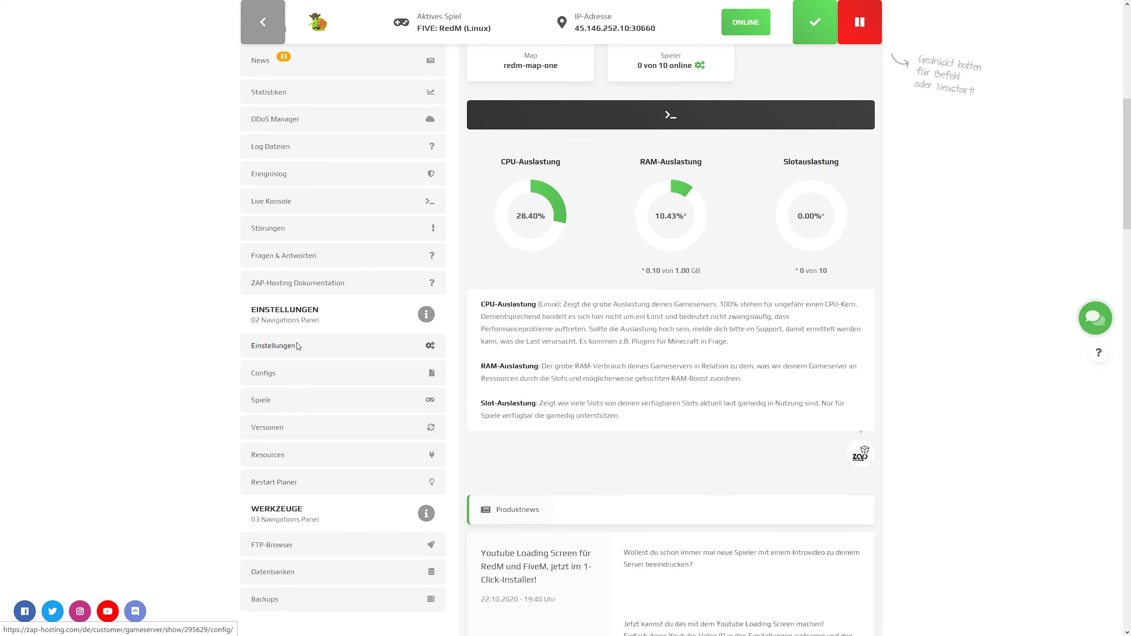
pyautogui.scroll(-2, 607, 331)
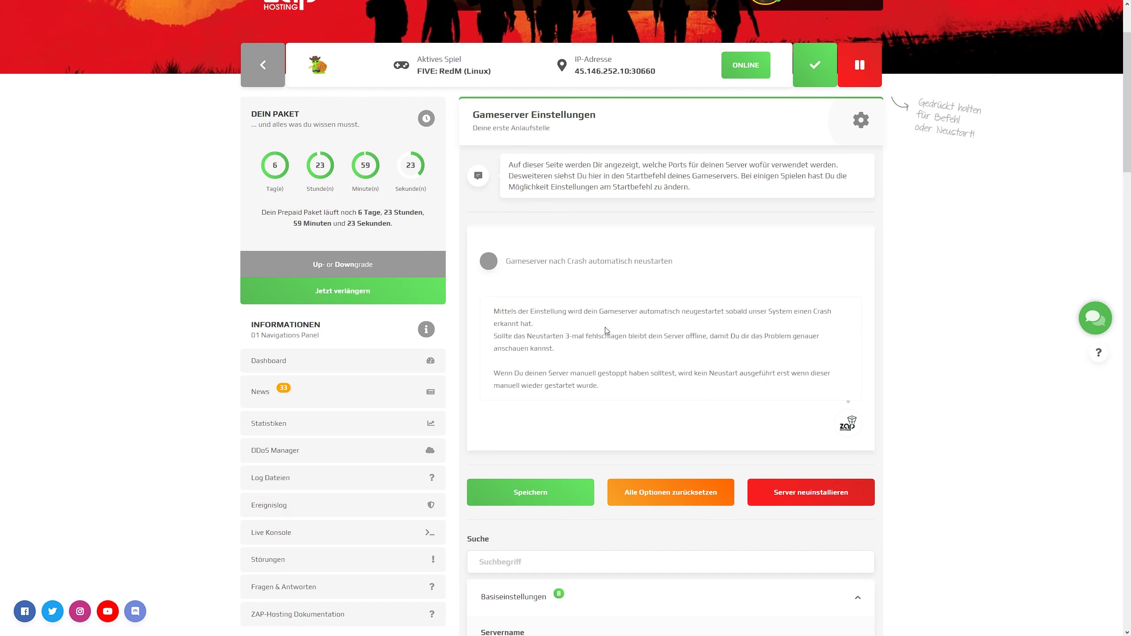
pyautogui.click(539, 270)
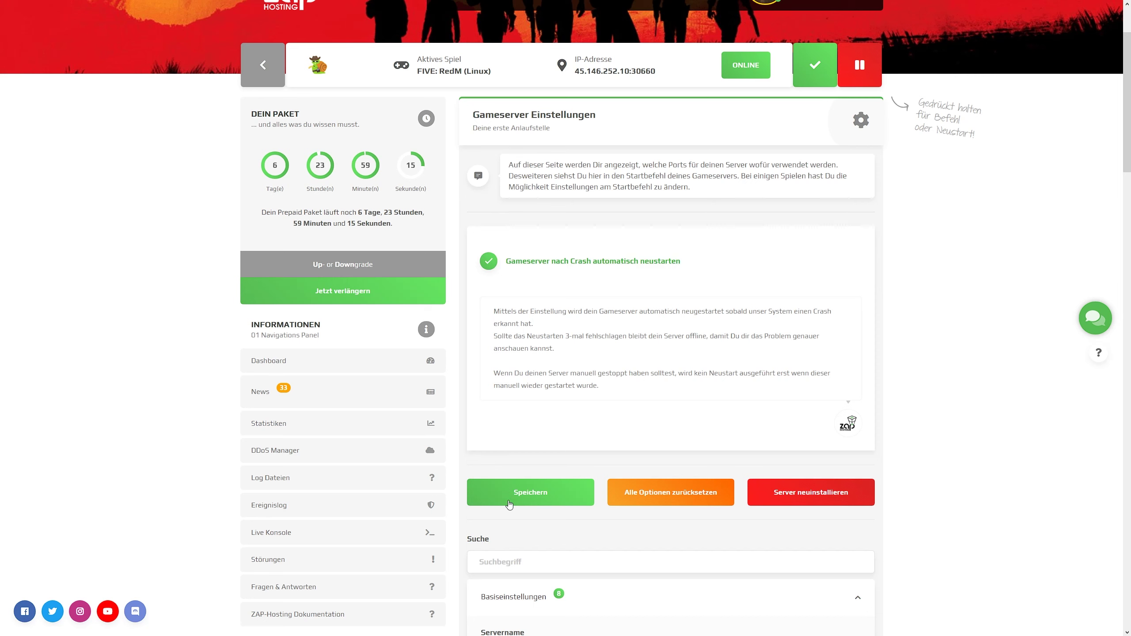
# Step: Replace the server name in the basic settings with "Tutorial Server"
pyautogui.scroll(-2, 520, 490)
pyautogui.scroll(-3, 529, 381)
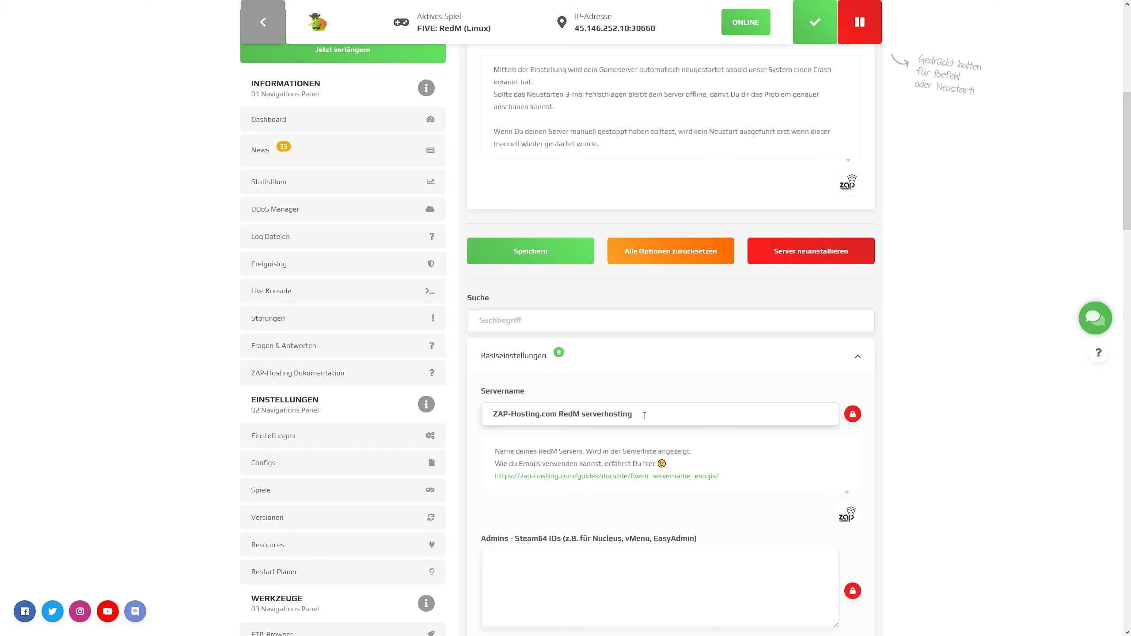
pyautogui.moveTo(645, 415); pyautogui.dragTo(487, 415)
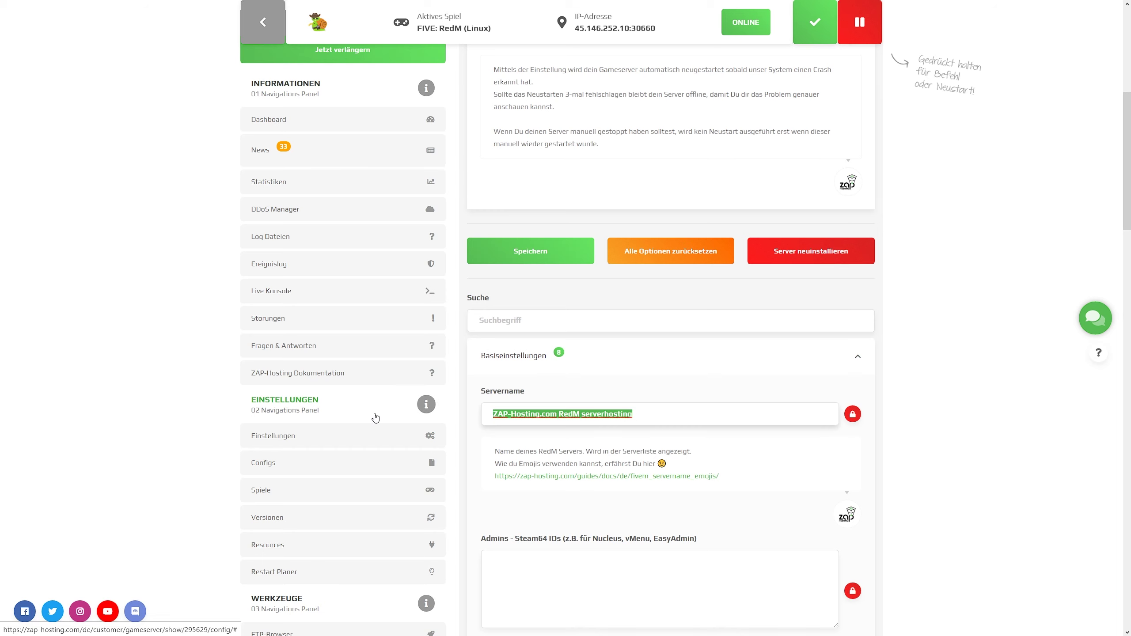
pyautogui.write('Tutorial Server')
# Step: Enter "esx" as the server tag and leave the admin Steam64 ID list empty
pyautogui.scroll(-2, 524, 427)
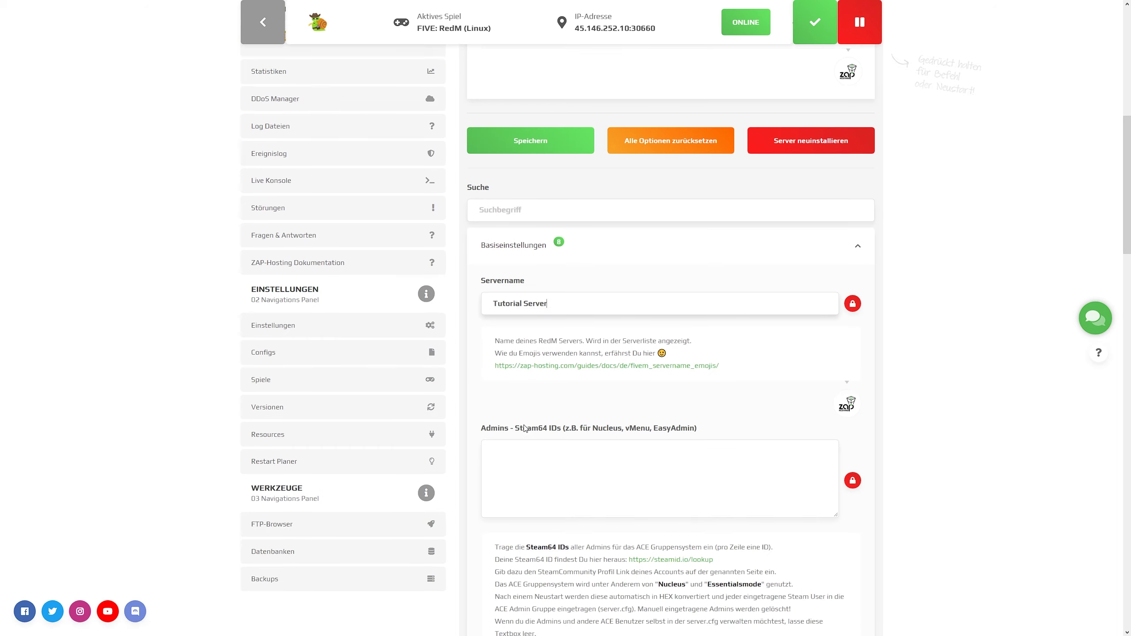
pyautogui.click(541, 444)
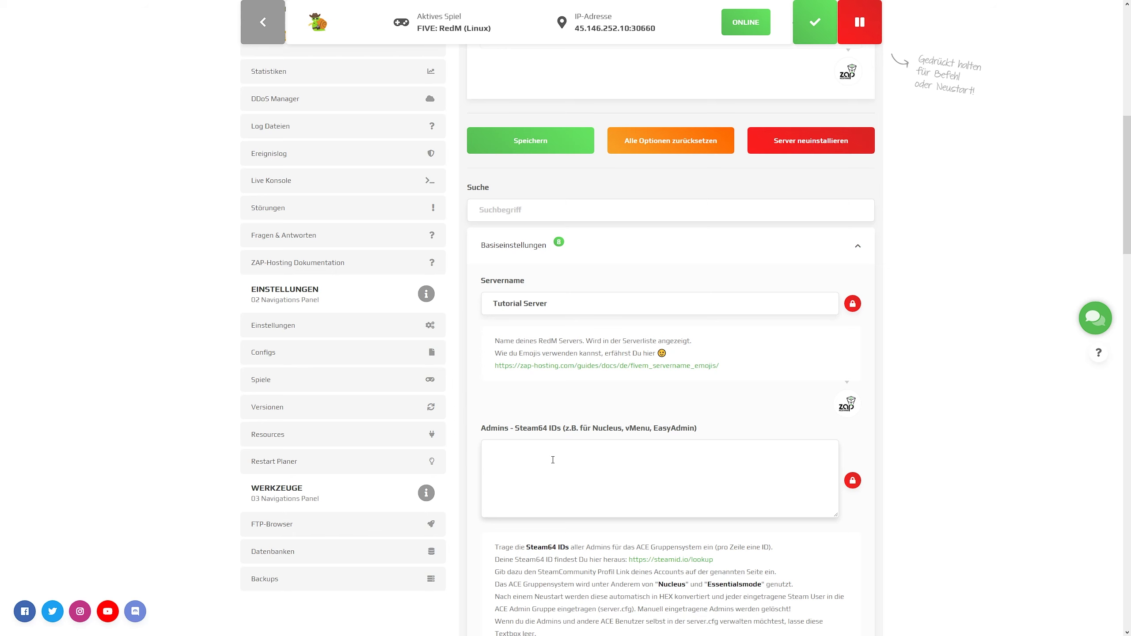
pyautogui.scroll(-3, 553, 460)
pyautogui.scroll(-3, 551, 323)
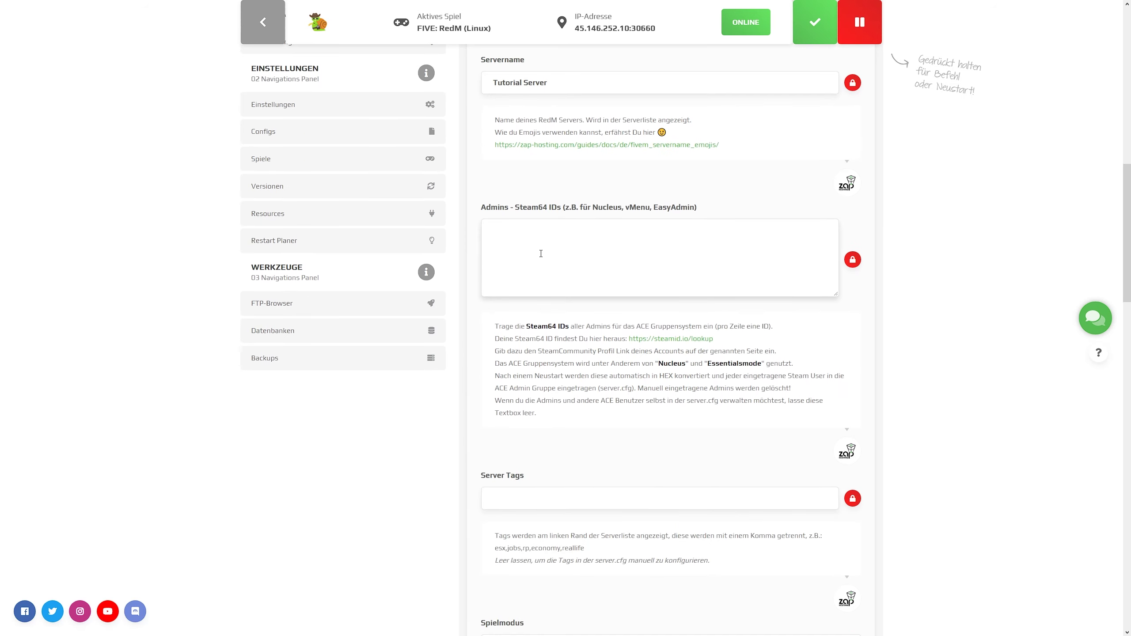
pyautogui.click(515, 384)
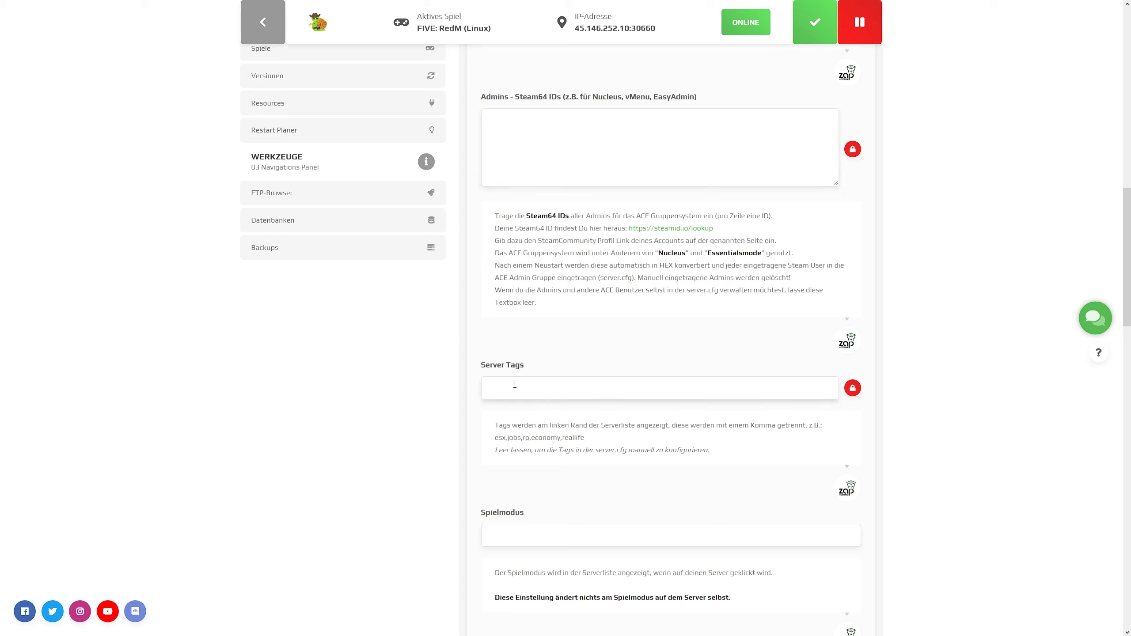
pyautogui.write('esx')
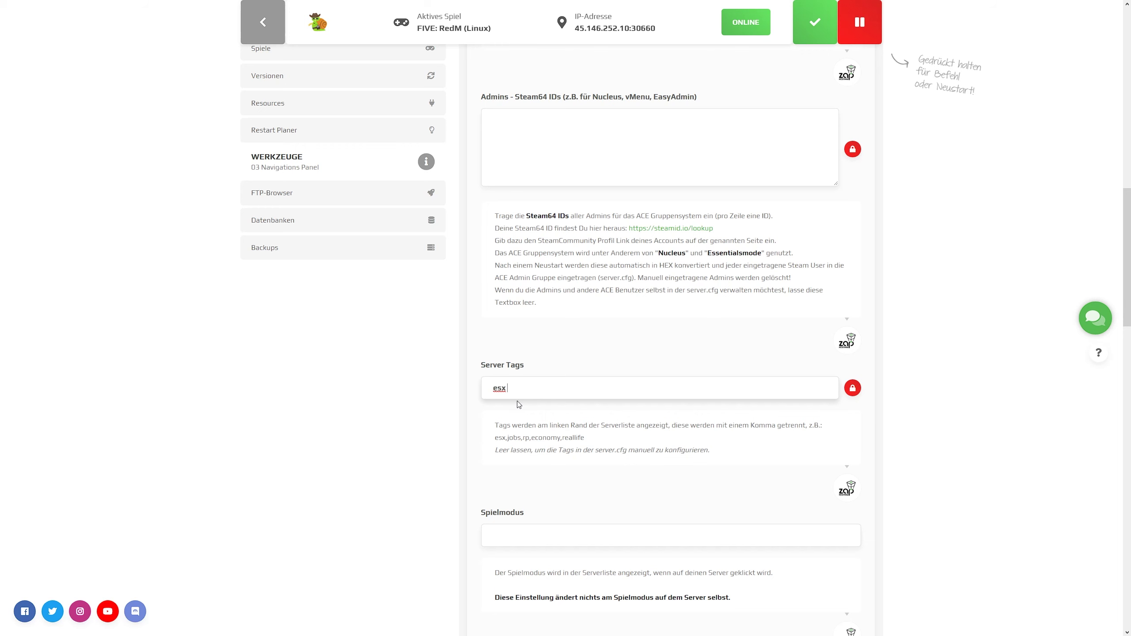
# Step: Set the server list language to German (DE), leaving the game mode empty and database configuration enabled
pyautogui.scroll(-2, 518, 405)
pyautogui.click(525, 423)
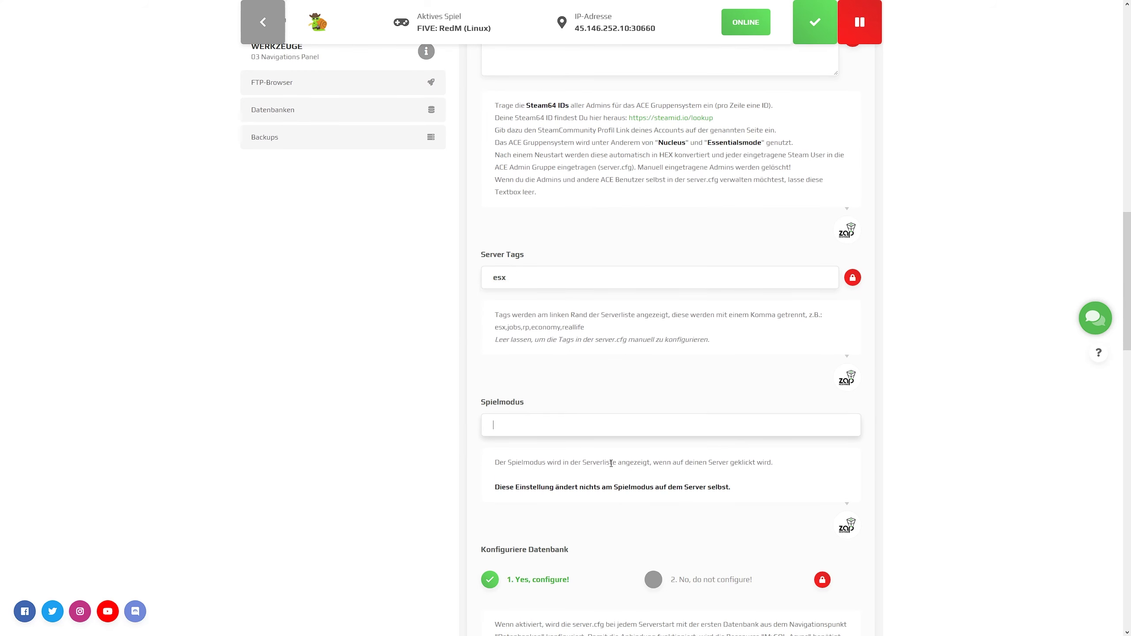
pyautogui.scroll(-2, 611, 463)
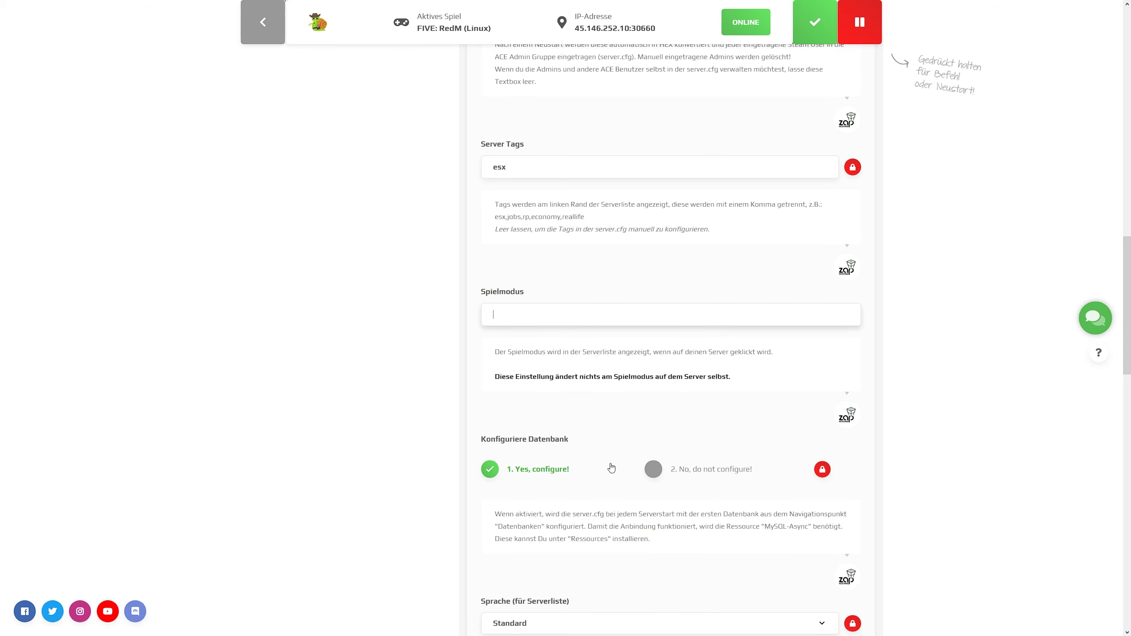
pyautogui.scroll(-2, 527, 486)
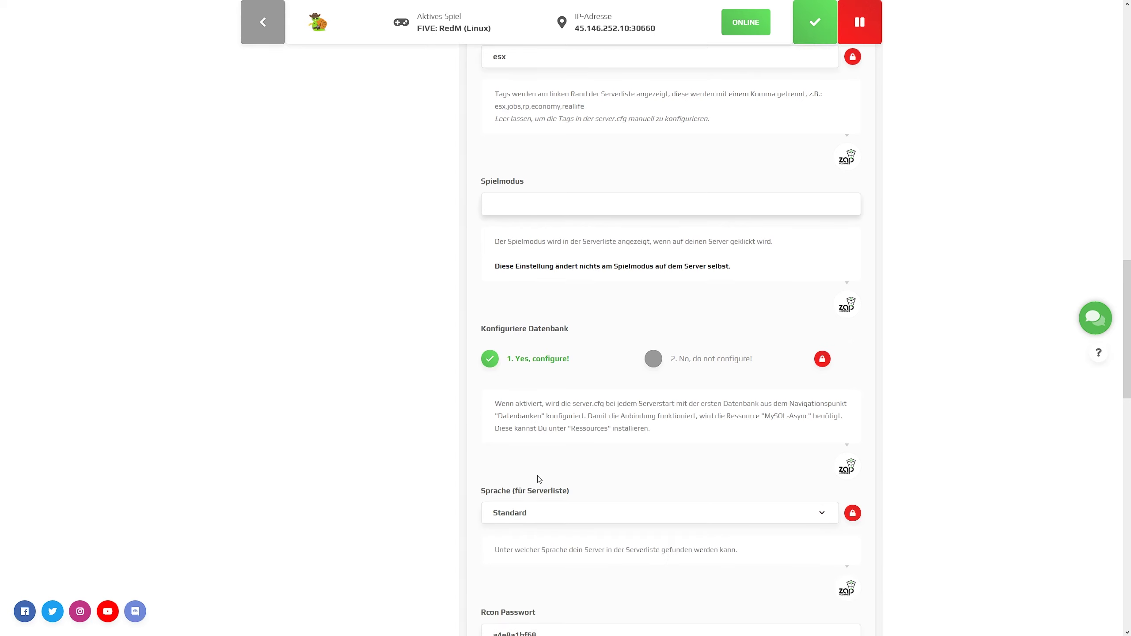
pyautogui.scroll(-1, 541, 479)
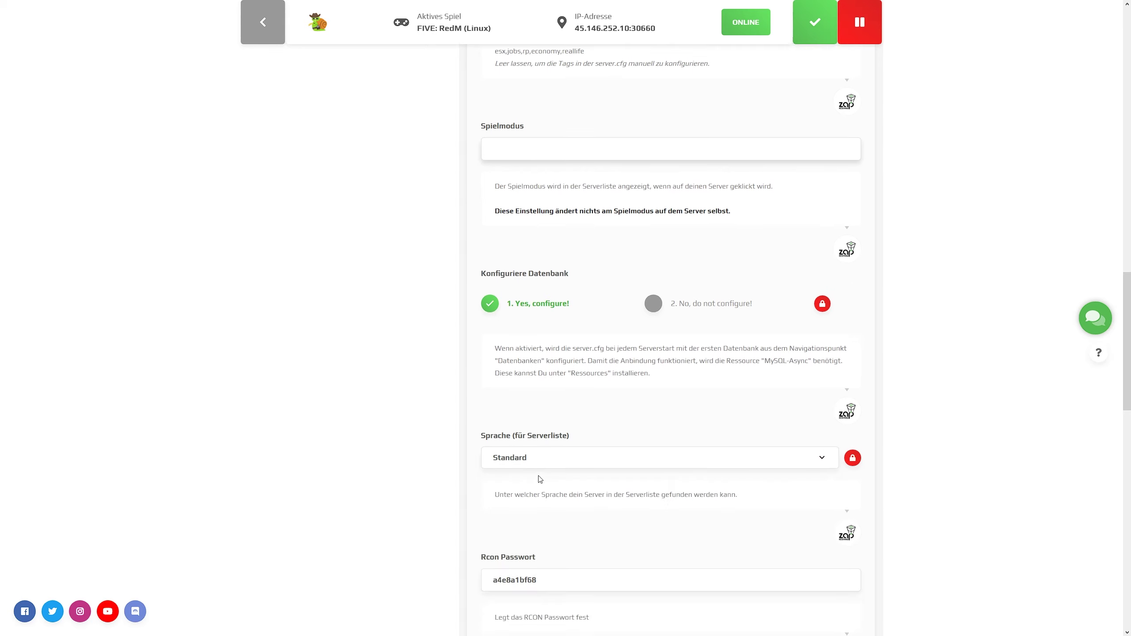
pyautogui.click(543, 465)
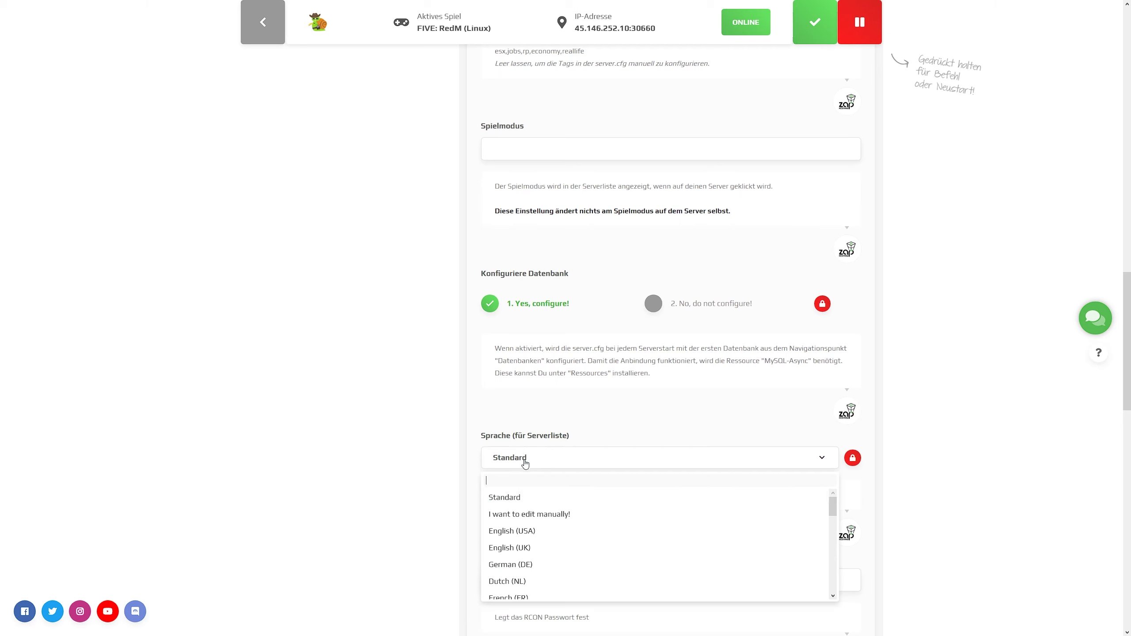
pyautogui.click(524, 566)
# Step: Examine the Rcon password and Steam WebApi key fields in the basic settings
pyautogui.scroll(-3, 445, 471)
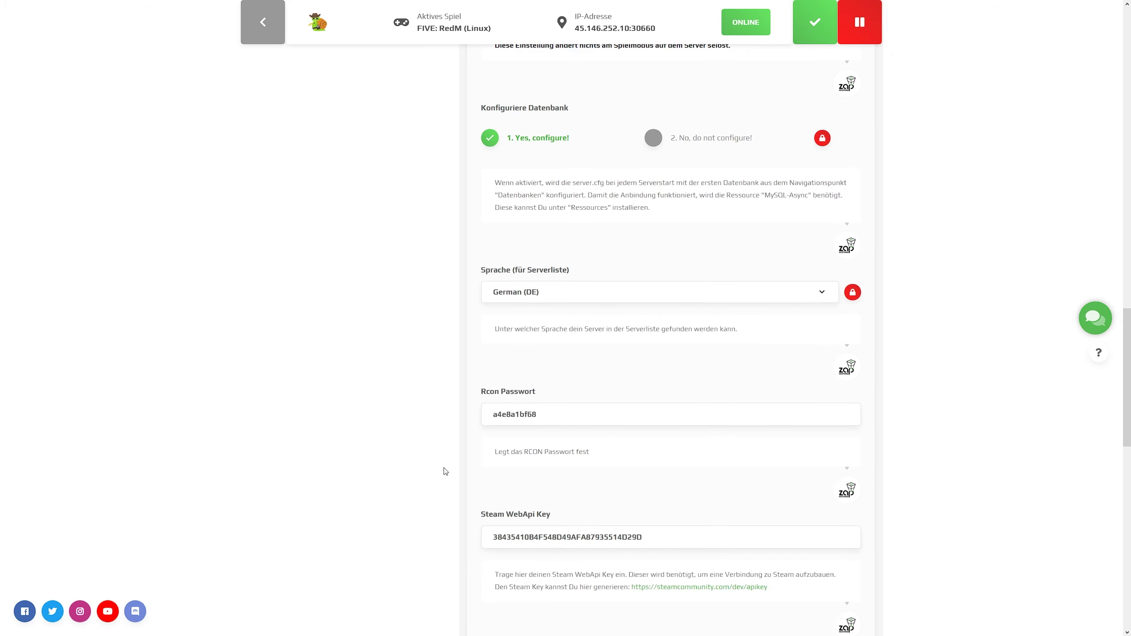
pyautogui.doubleClick(563, 408)
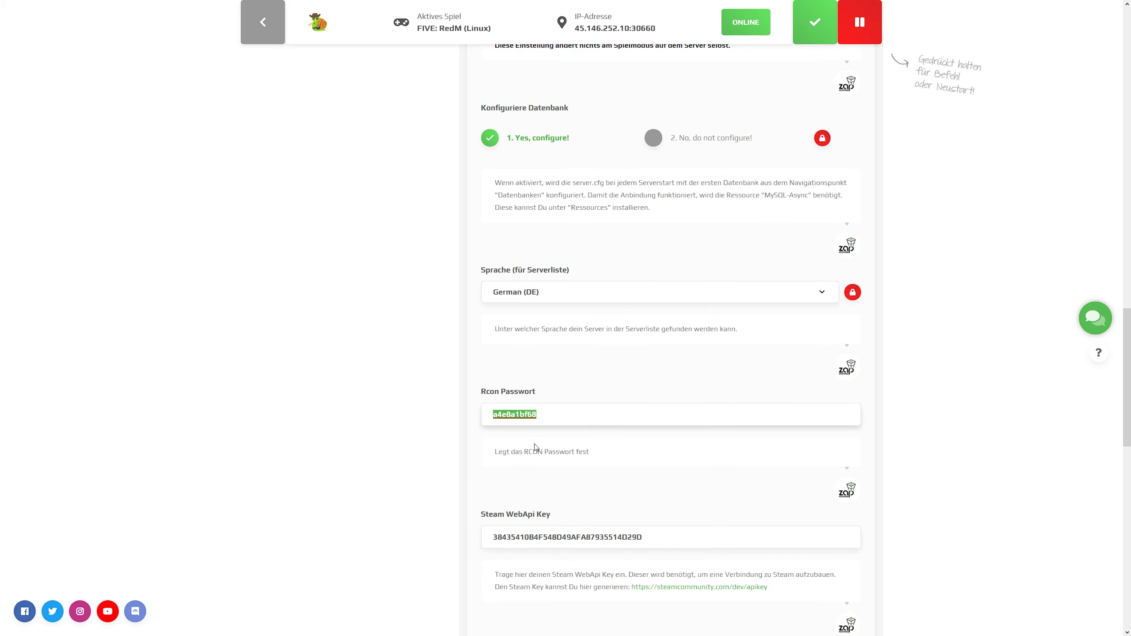
pyautogui.scroll(-2, 596, 465)
pyautogui.doubleClick(675, 430)
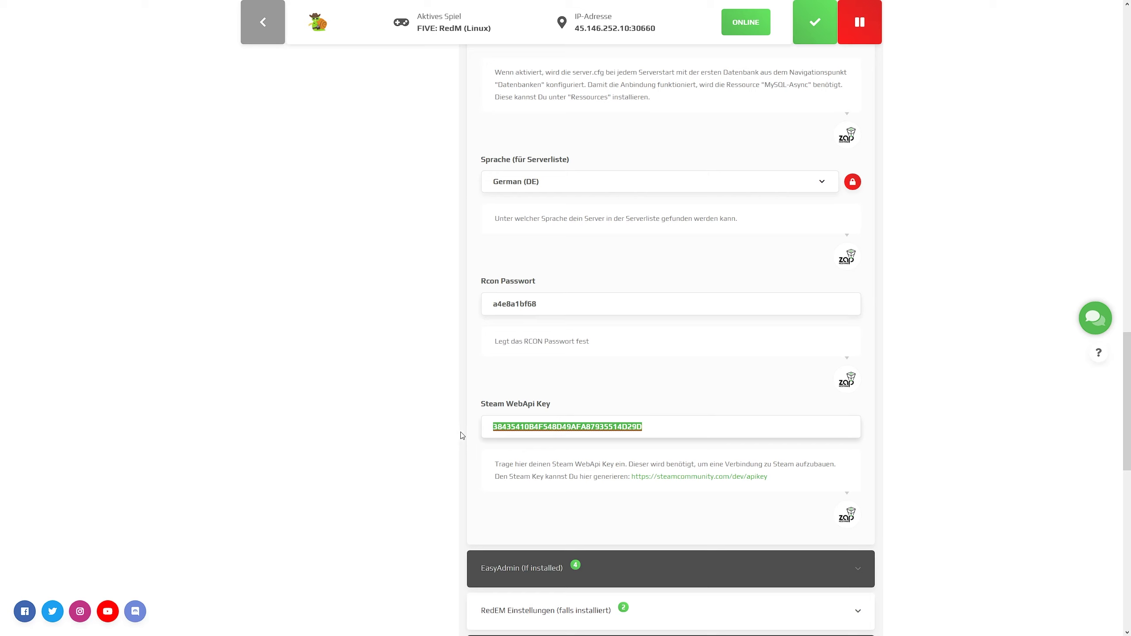
# Step: Expand the EasyAdmin section and review its language, menu button, Discord webhook and command options
pyautogui.scroll(-2, 463, 436)
pyautogui.click(494, 462)
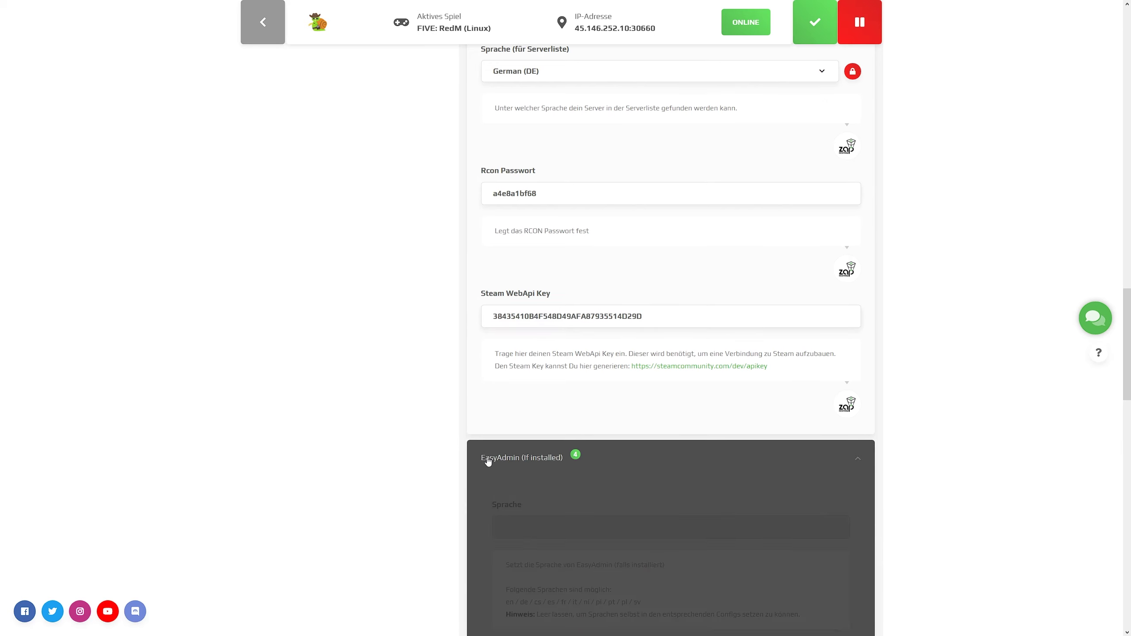
pyautogui.scroll(-3, 453, 419)
pyautogui.scroll(-3, 644, 311)
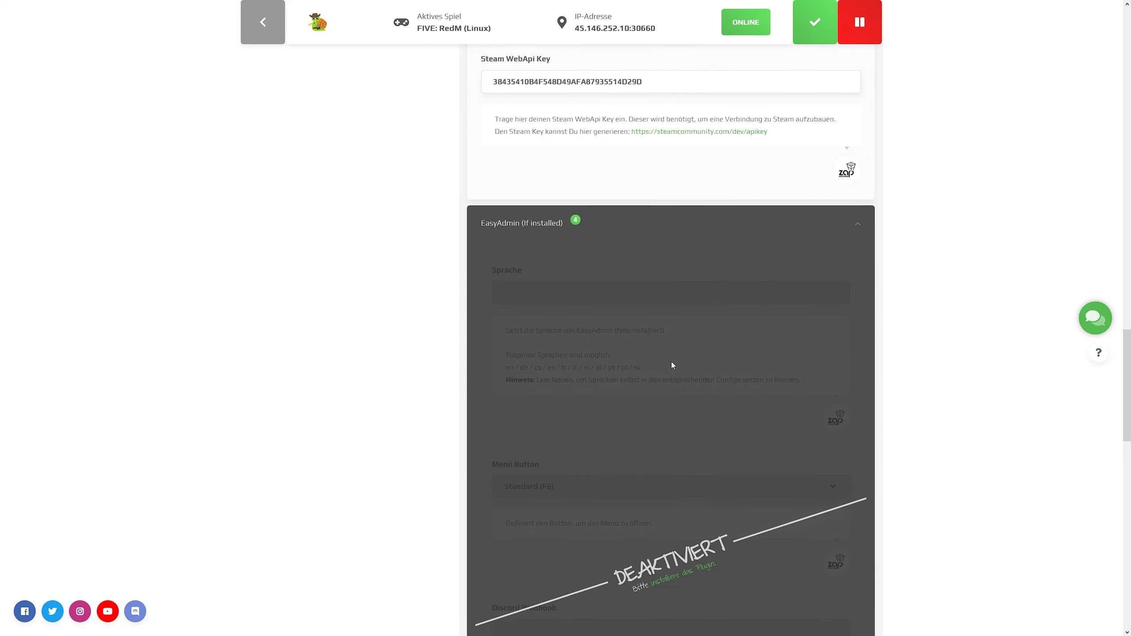
pyautogui.scroll(-4, 570, 220)
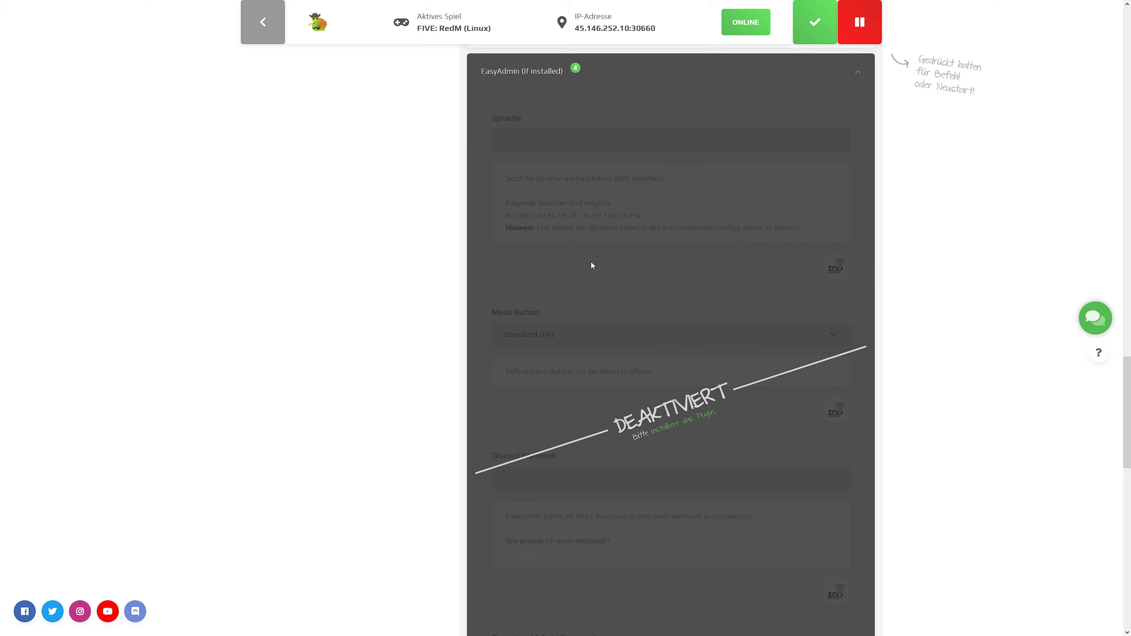
pyautogui.scroll(-9, 645, 363)
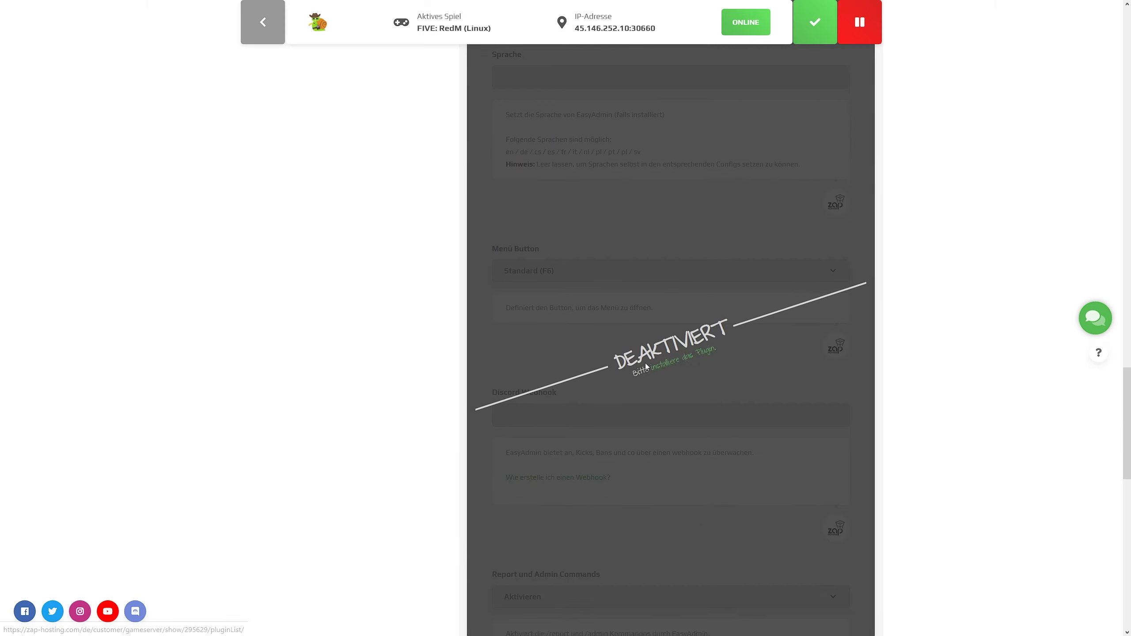
# Step: Expand the RedEM and Loading Screen sections and review their coordinate display, PVP and YouTube video options
pyautogui.click(569, 371)
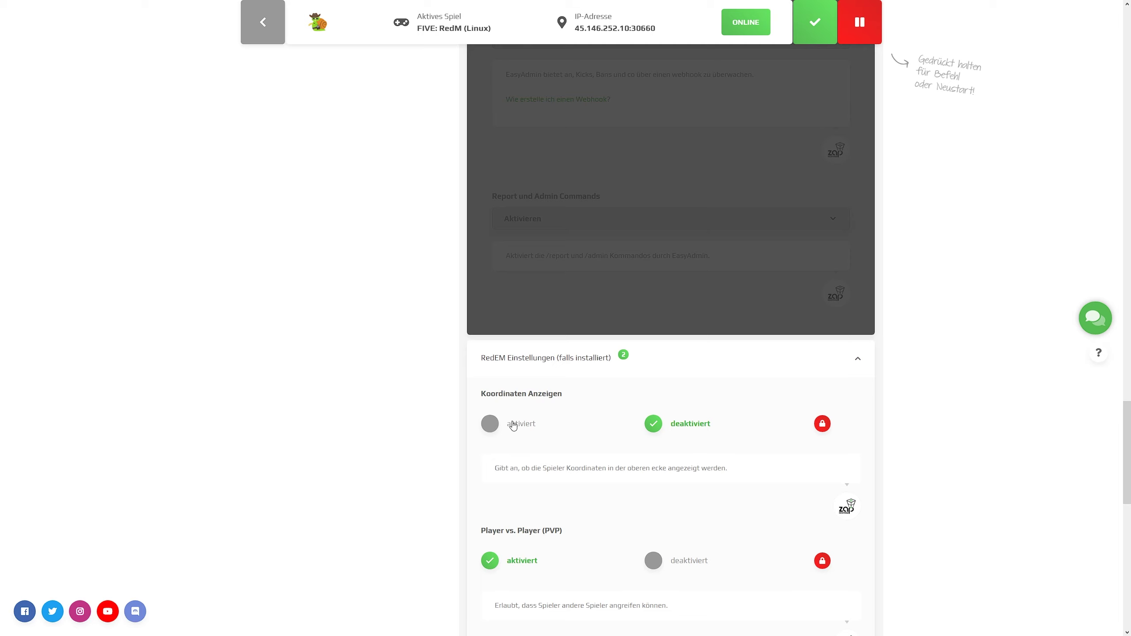
pyautogui.scroll(-2, 516, 425)
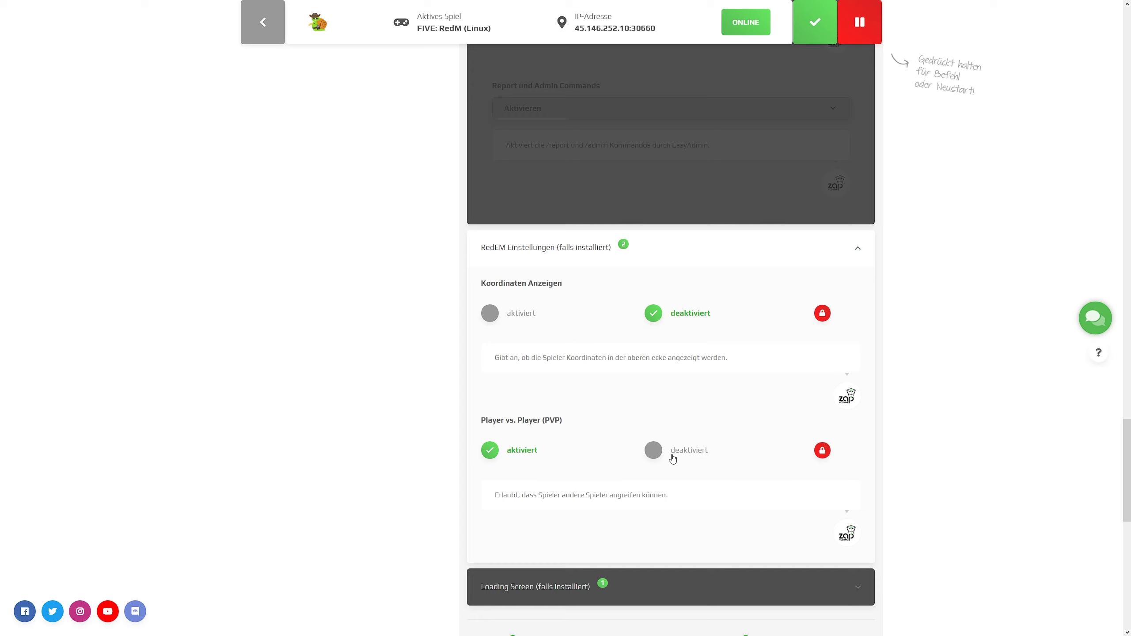
pyautogui.scroll(-2, 628, 462)
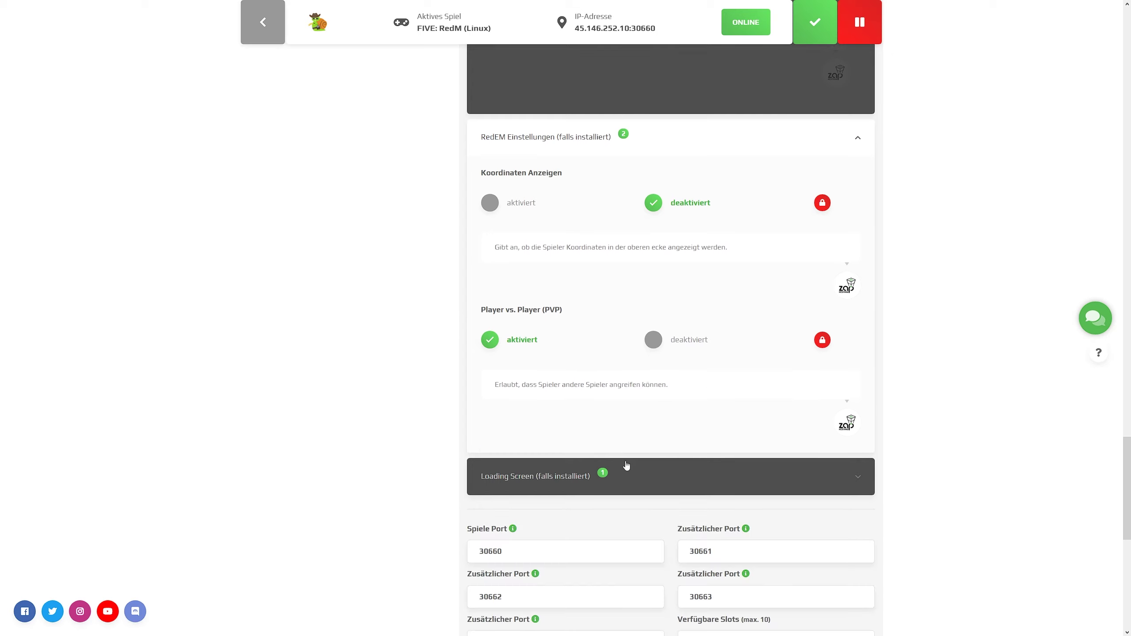
pyautogui.click(627, 465)
pyautogui.scroll(-3, 624, 470)
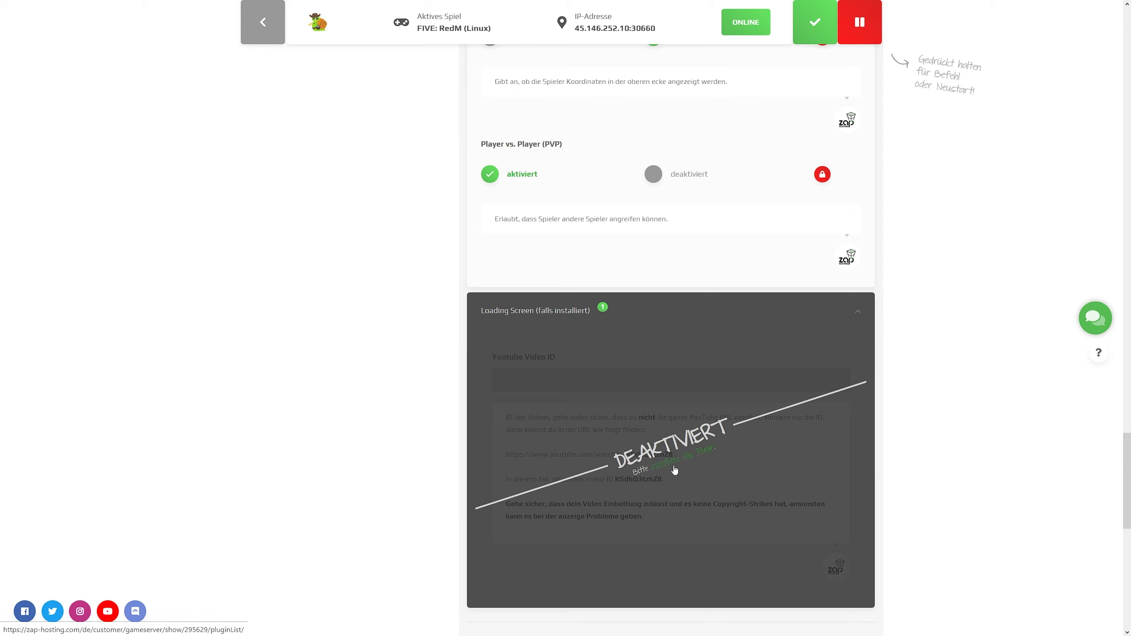
pyautogui.scroll(-4, 638, 494)
pyautogui.scroll(-1, 638, 492)
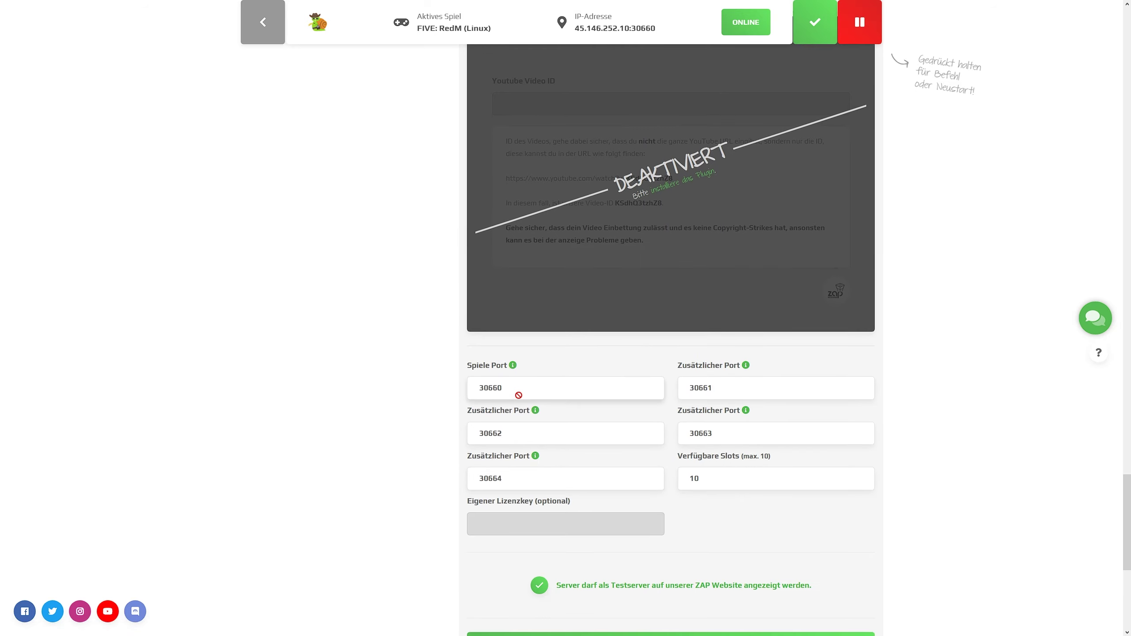
# Step: Disallow showing the server as a test server on the ZAP website and save the settings
pyautogui.scroll(-2, 550, 389)
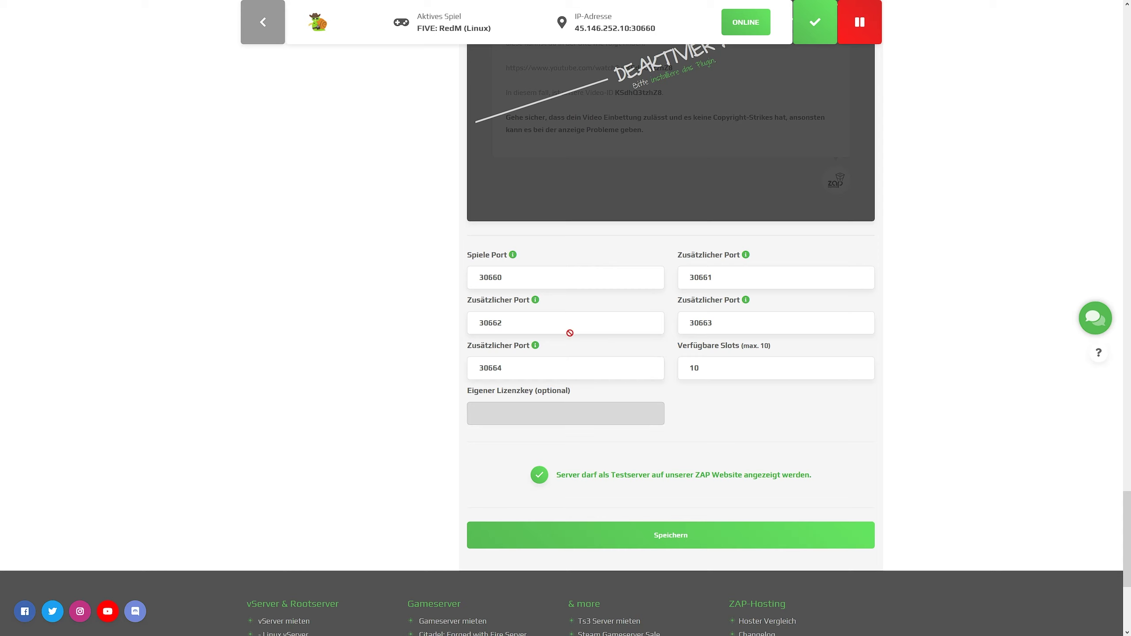
pyautogui.click(543, 477)
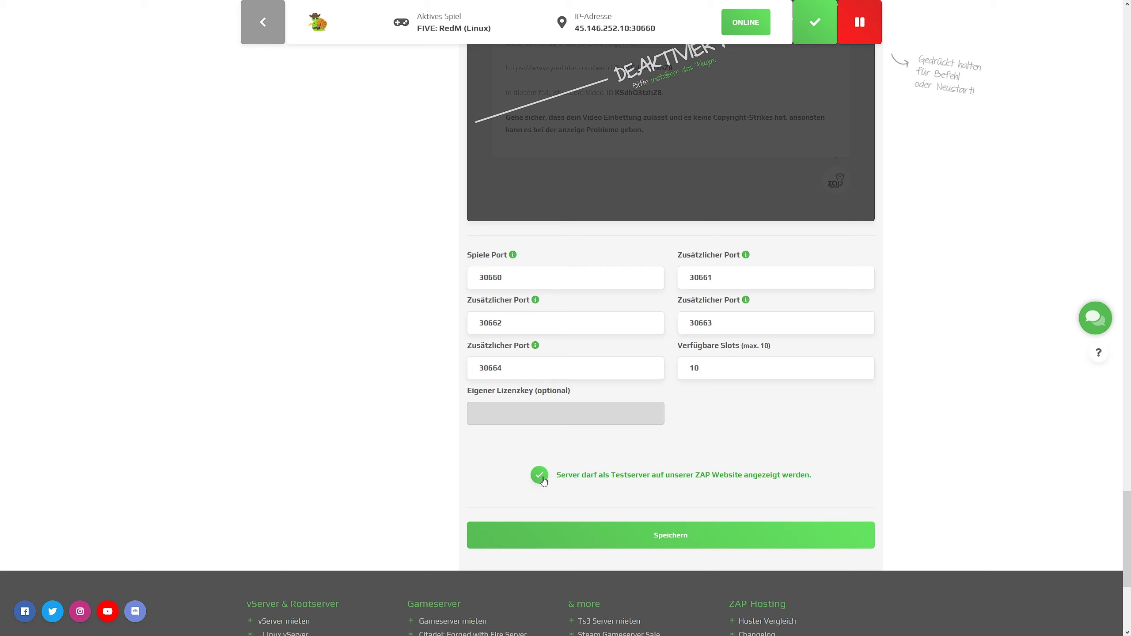
pyautogui.click(542, 478)
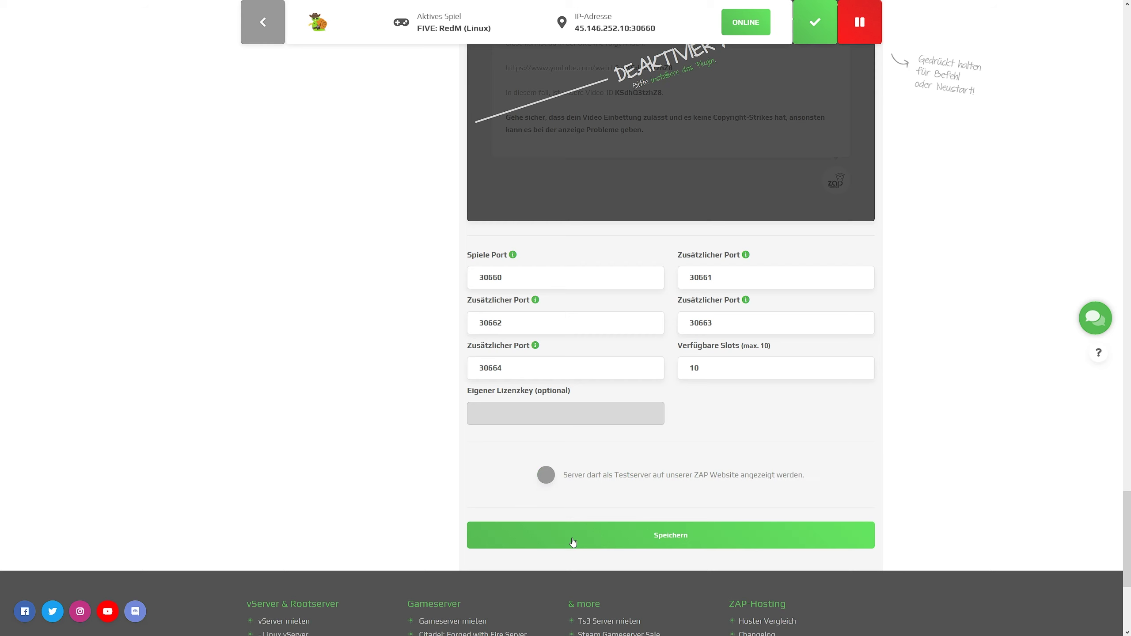
pyautogui.click(572, 538)
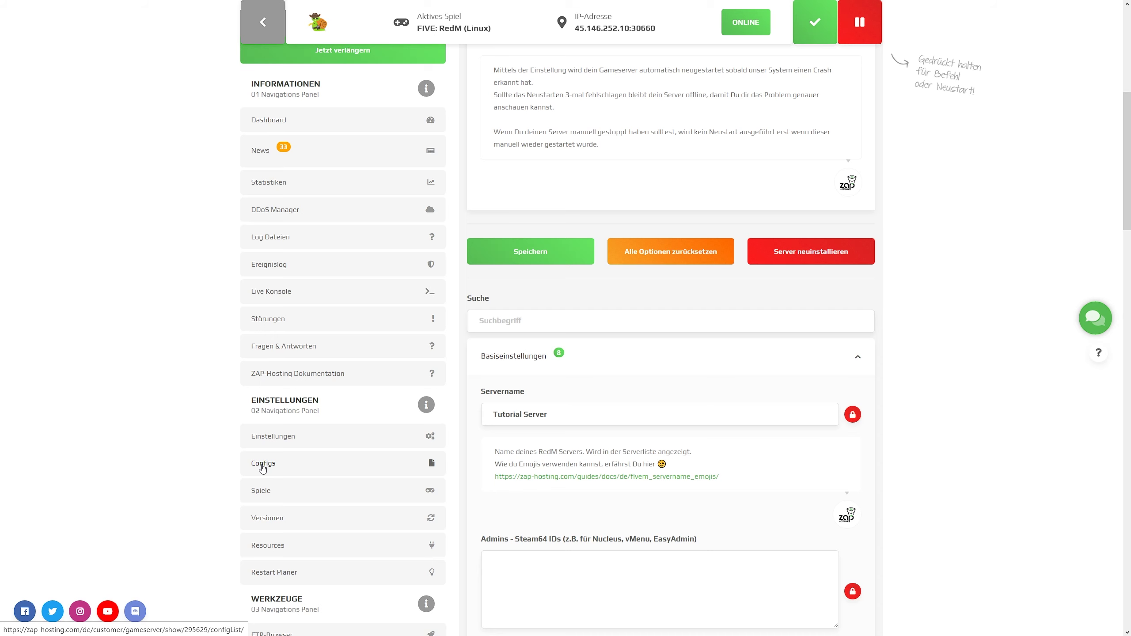
# Step: Open server.cfg from the server's available configs for editing
pyautogui.click(263, 464)
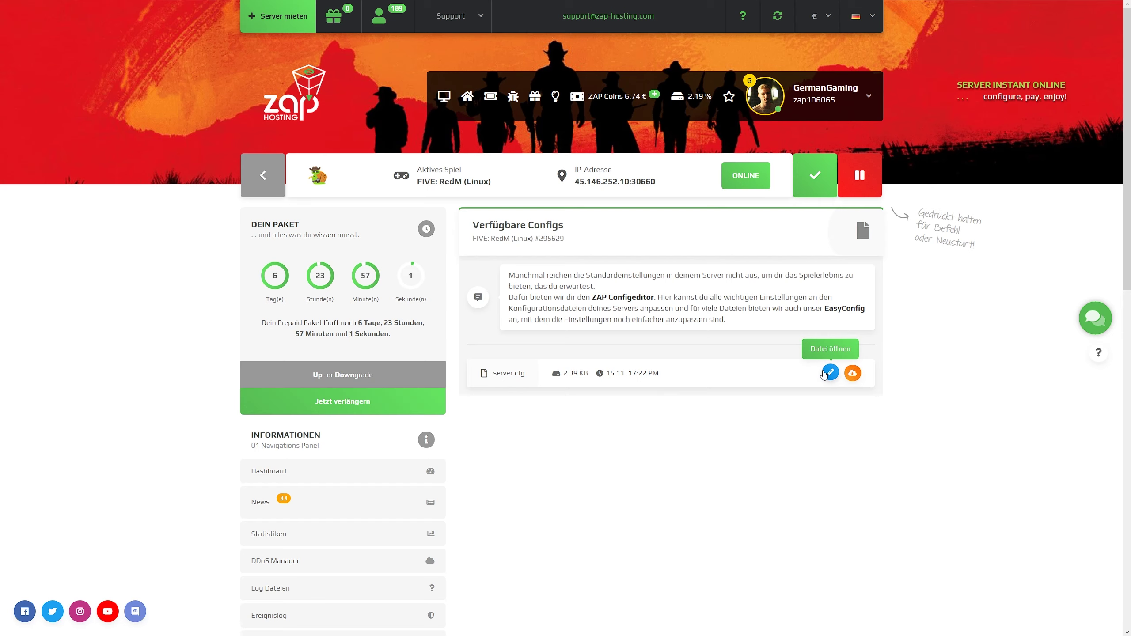
pyautogui.click(829, 373)
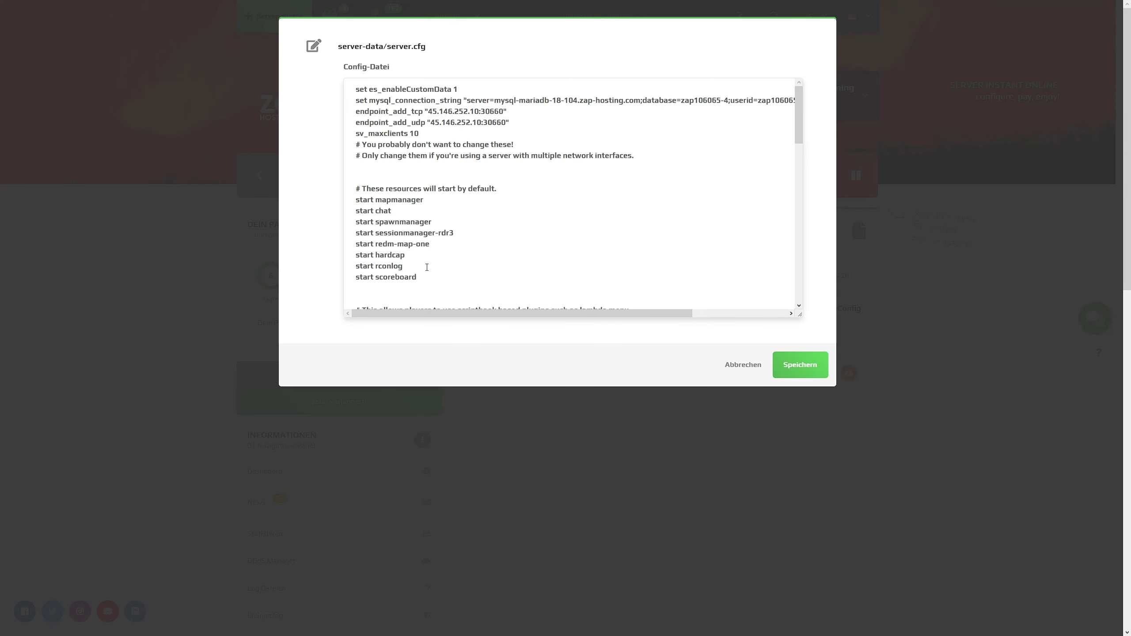
# Step: Review server.cfg's connection settings, default resources, script hook, hostname, server icon and system admin entries
pyautogui.click(428, 266)
pyautogui.scroll(-3, 428, 268)
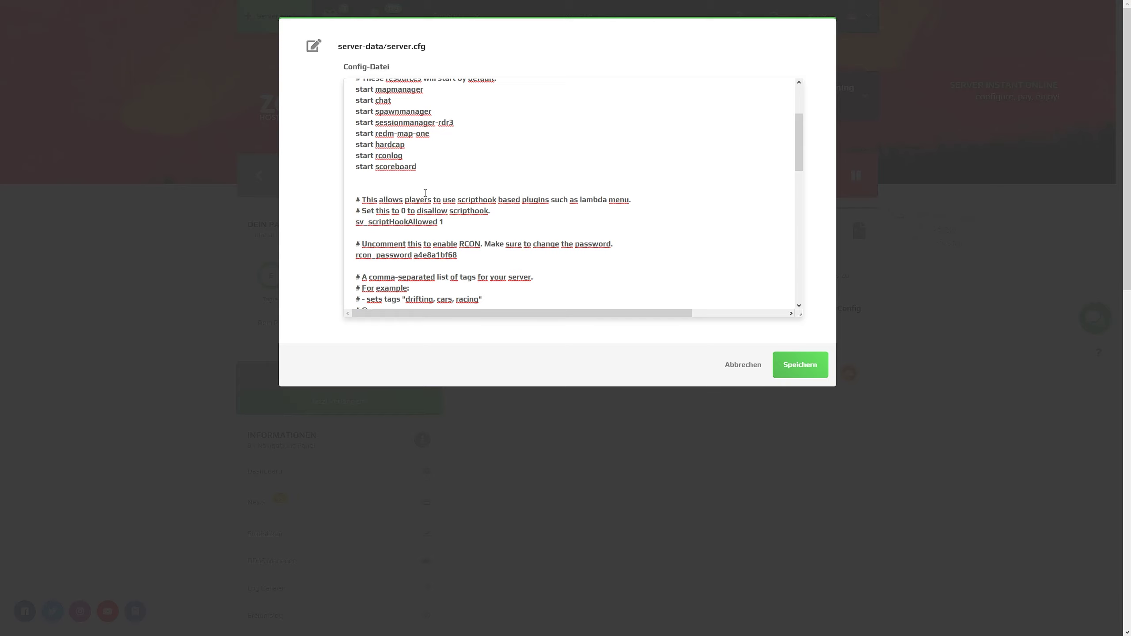
pyautogui.scroll(-10, 427, 196)
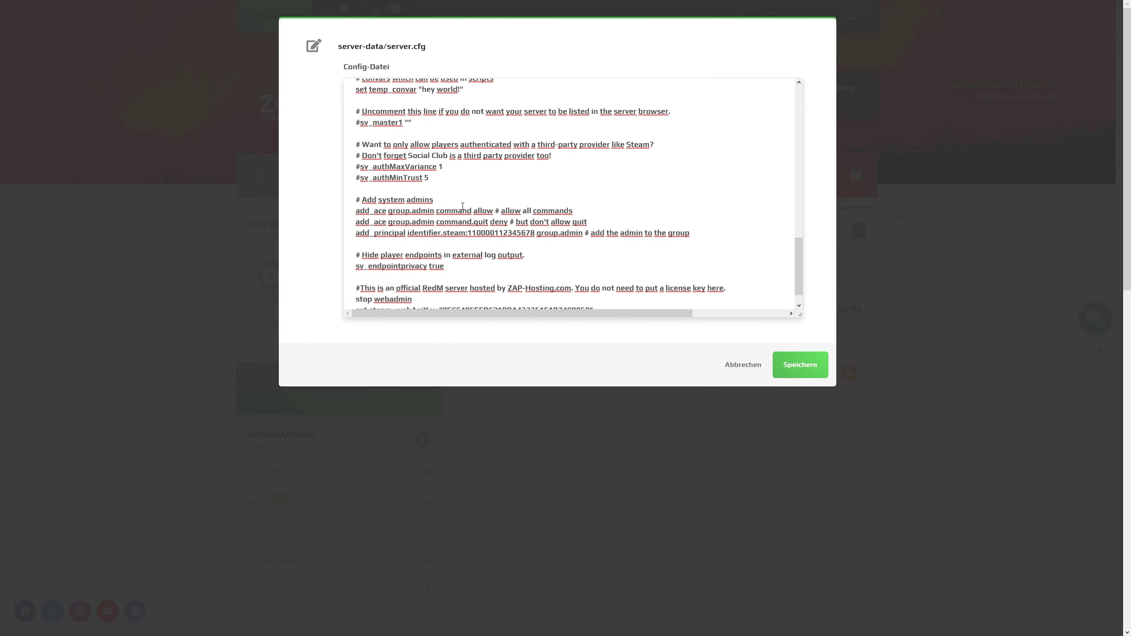
pyautogui.scroll(-1, 463, 207)
pyautogui.scroll(6, 579, 267)
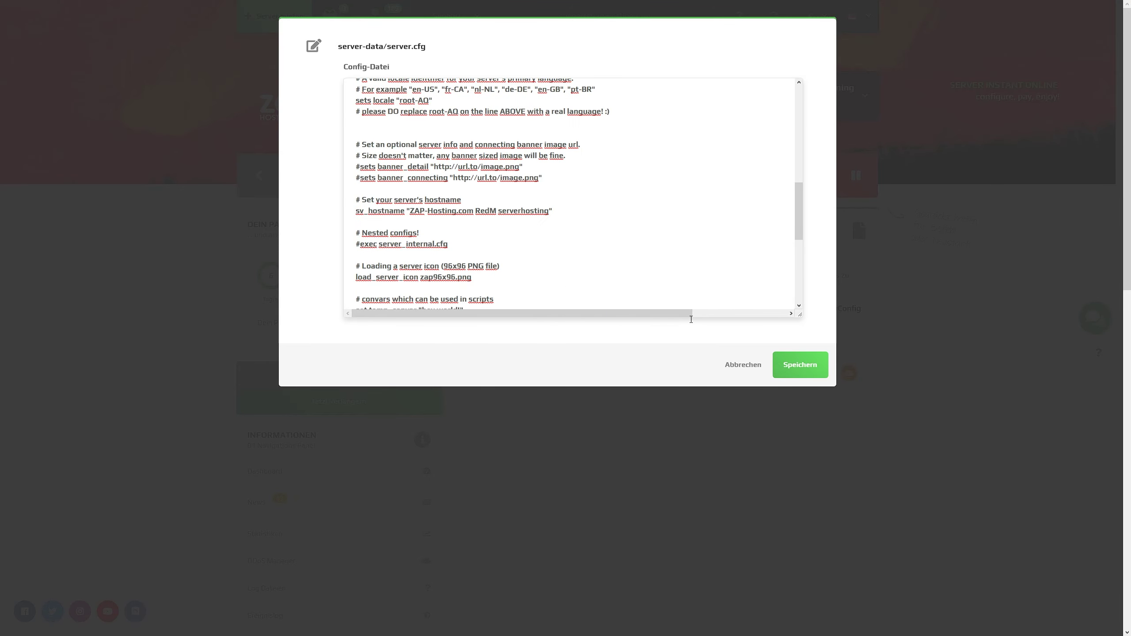
pyautogui.scroll(-1, 579, 205)
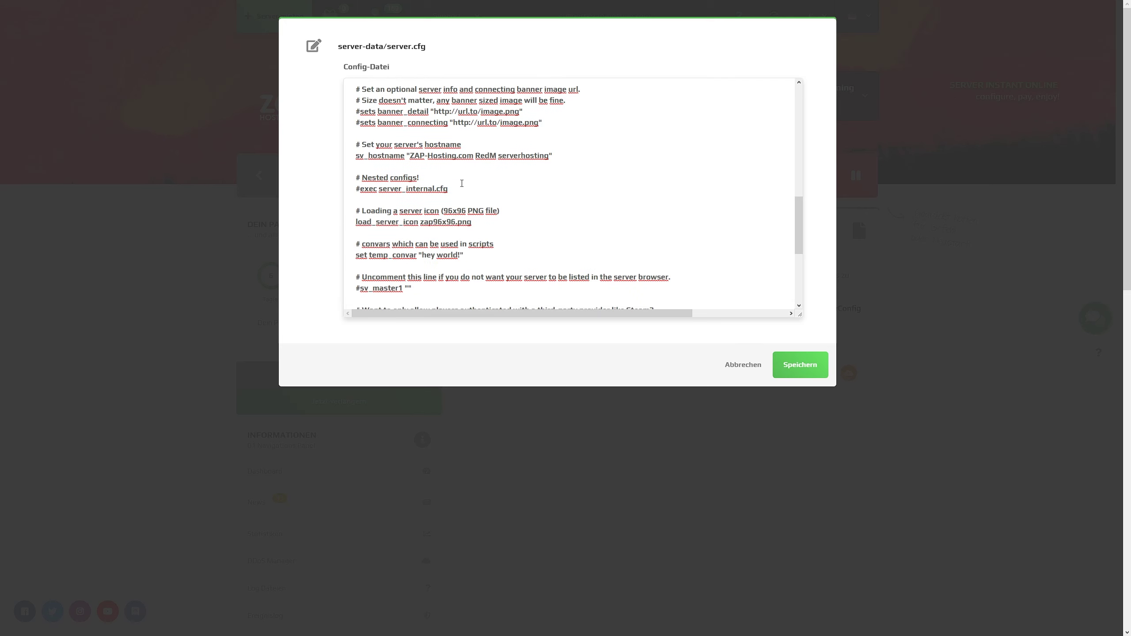
# Step: Try adding another start line below the default resources in server.cfg
pyautogui.scroll(8, 462, 183)
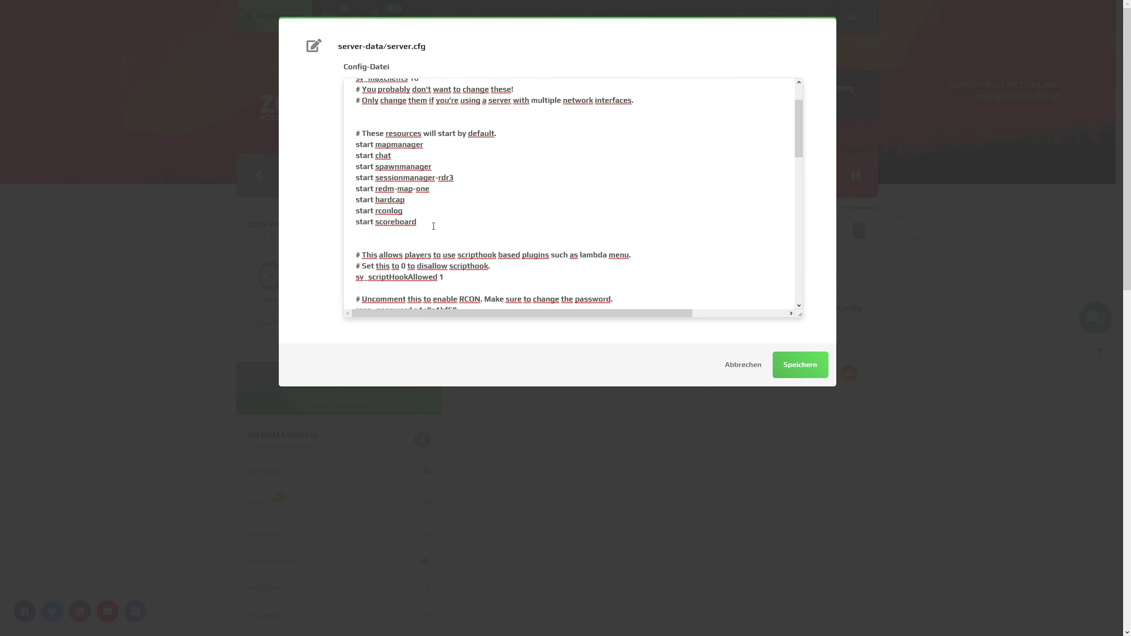
pyautogui.scroll(-3, 434, 226)
pyautogui.write('start')
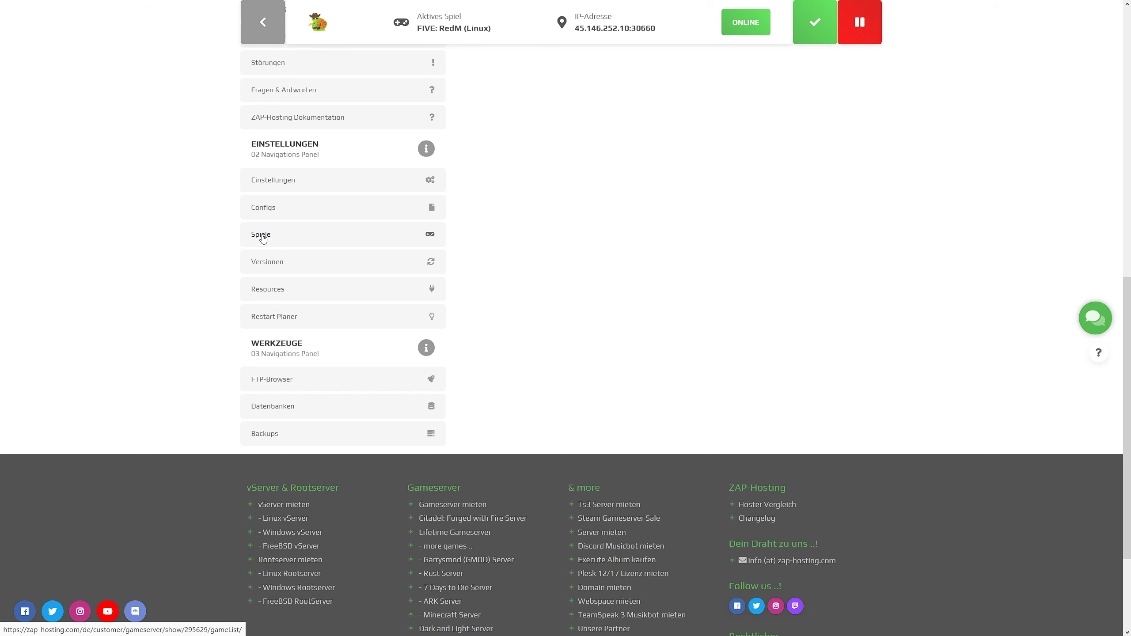
# Step: Open the server's games overview, expand the available games and review the installable titles with their slot prices
pyautogui.click(263, 238)
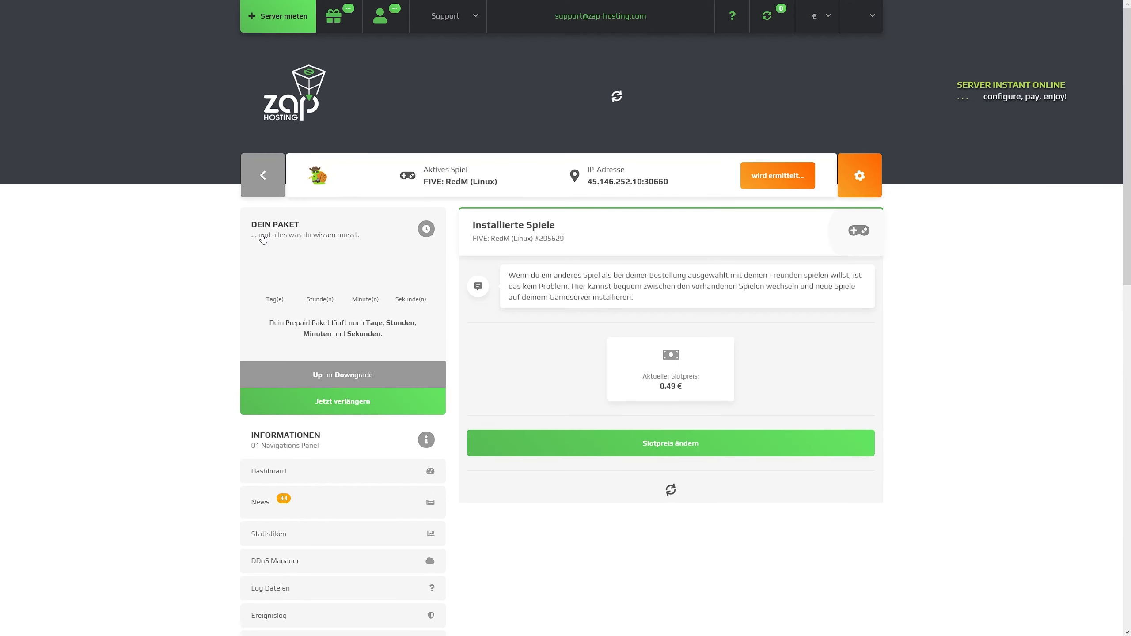
pyautogui.scroll(-2, 567, 314)
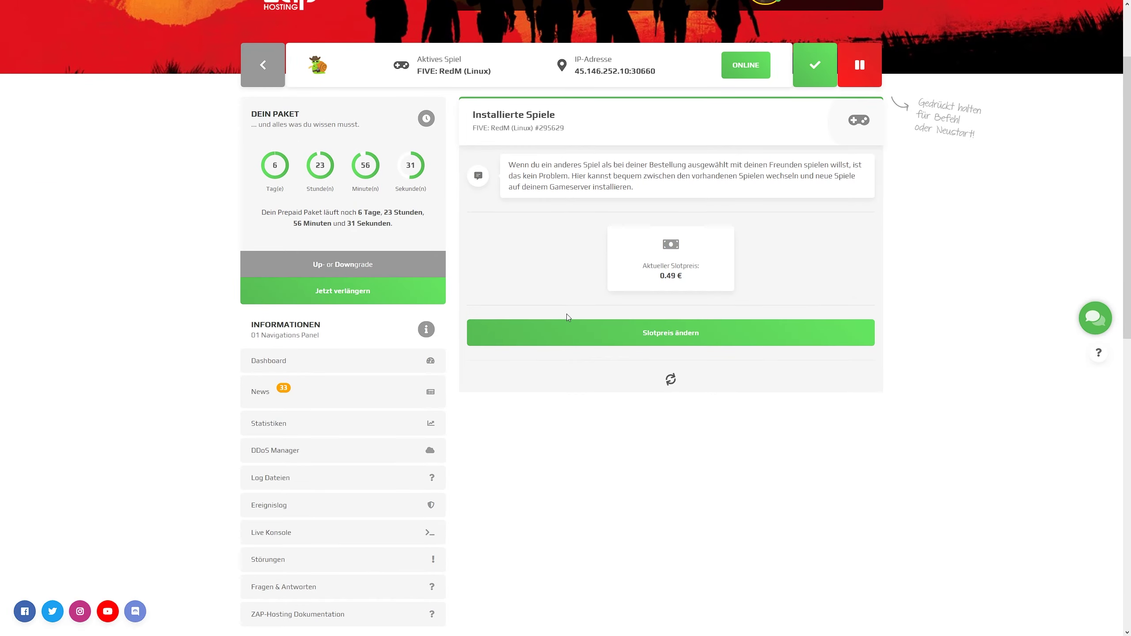
pyautogui.scroll(-1, 579, 325)
pyautogui.click(616, 434)
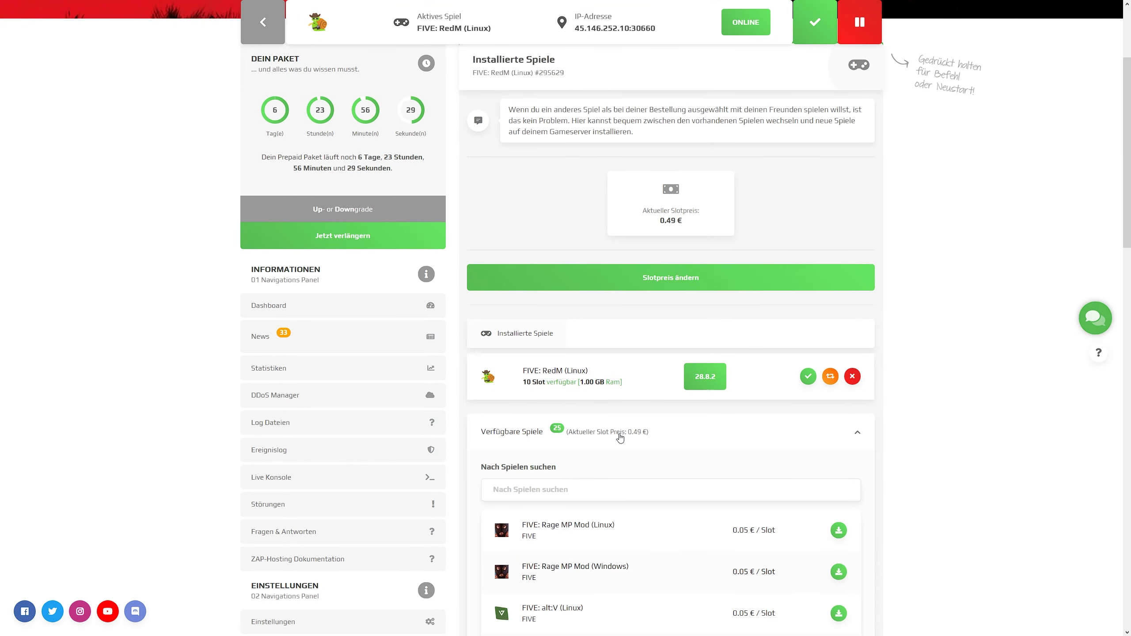
pyautogui.scroll(-3, 606, 441)
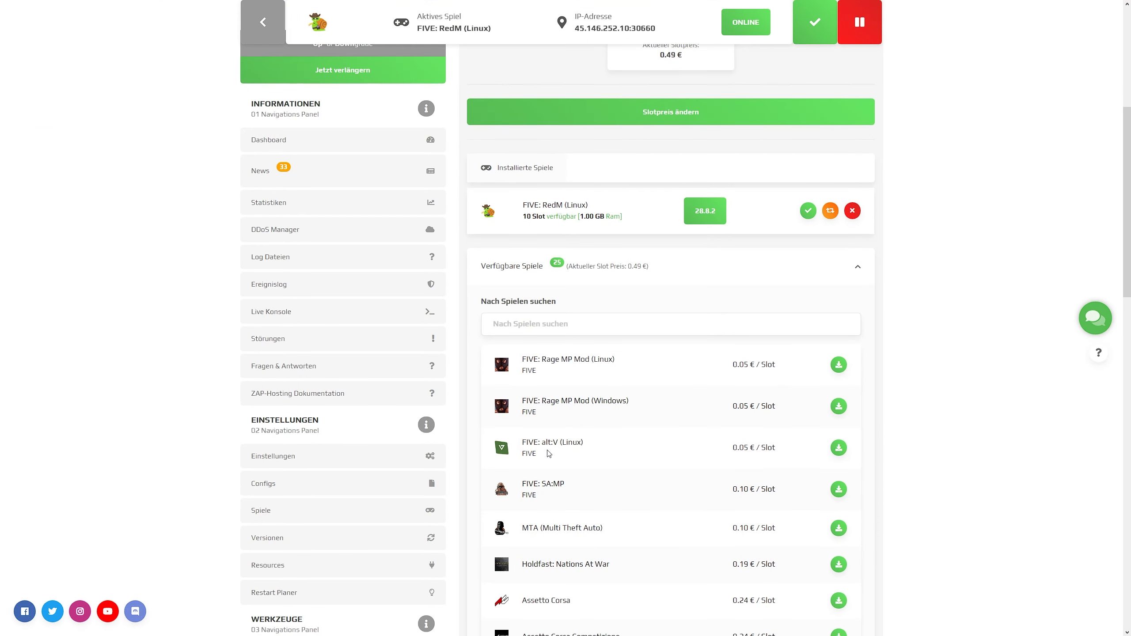
pyautogui.scroll(-6, 555, 444)
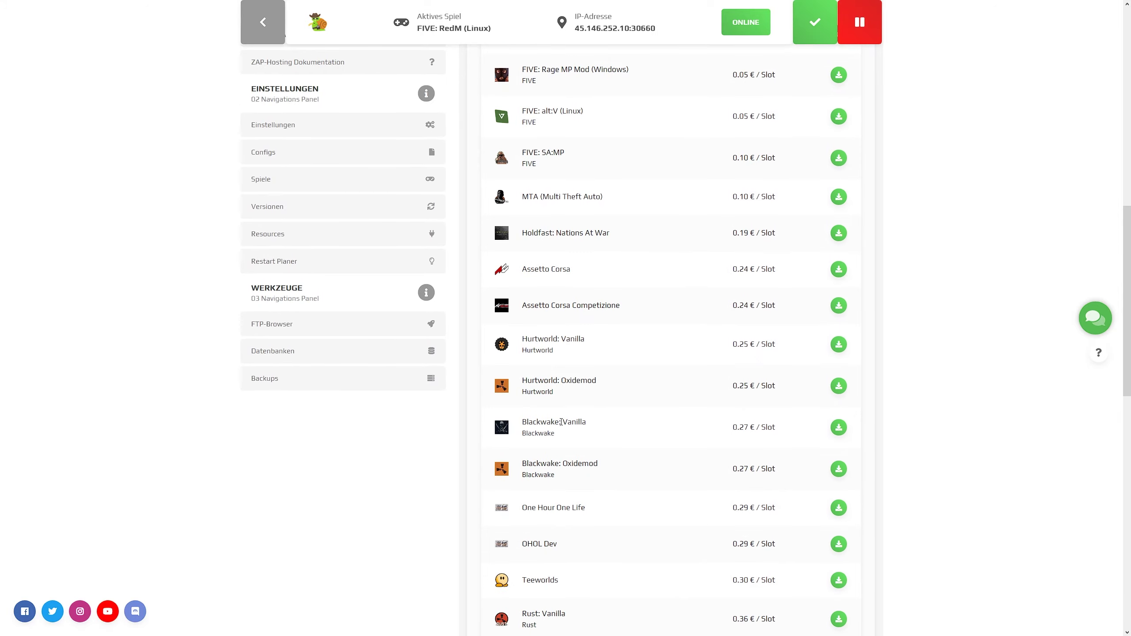
pyautogui.scroll(-4, 562, 421)
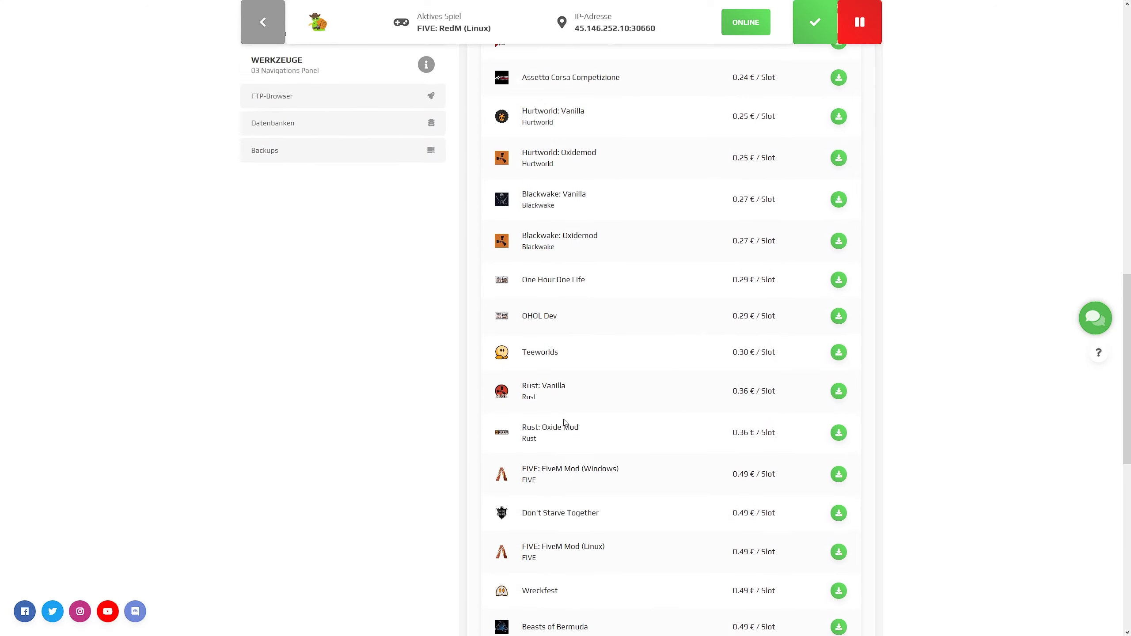
pyautogui.scroll(5, 561, 422)
pyautogui.scroll(2, 561, 422)
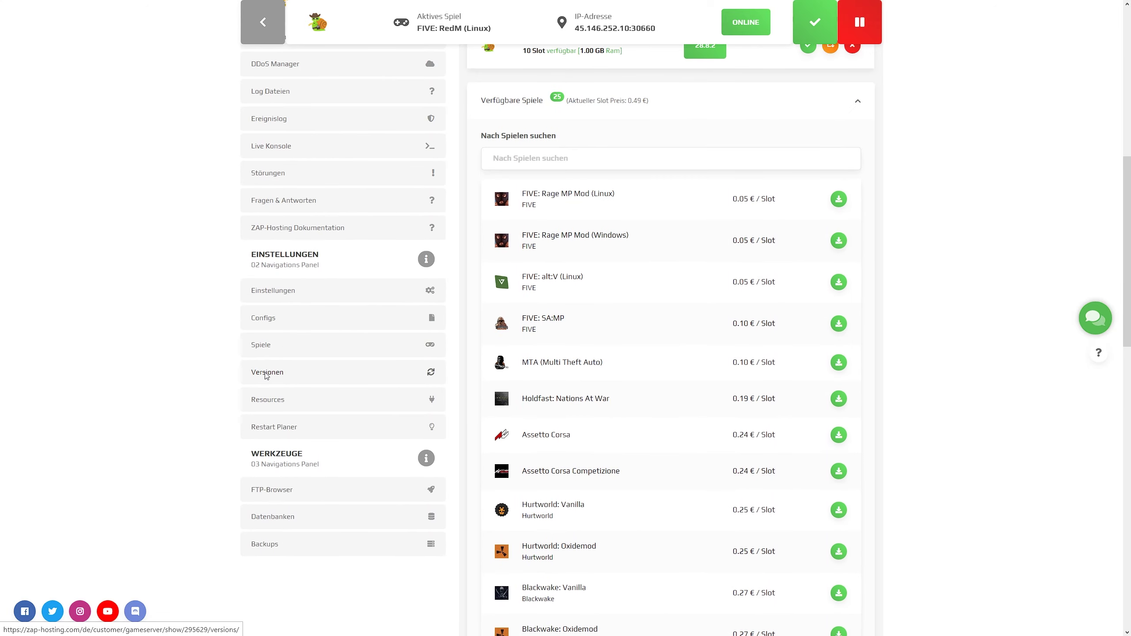
# Step: Open the server's version management and review the auto update, email notification and game version options
pyautogui.click(266, 373)
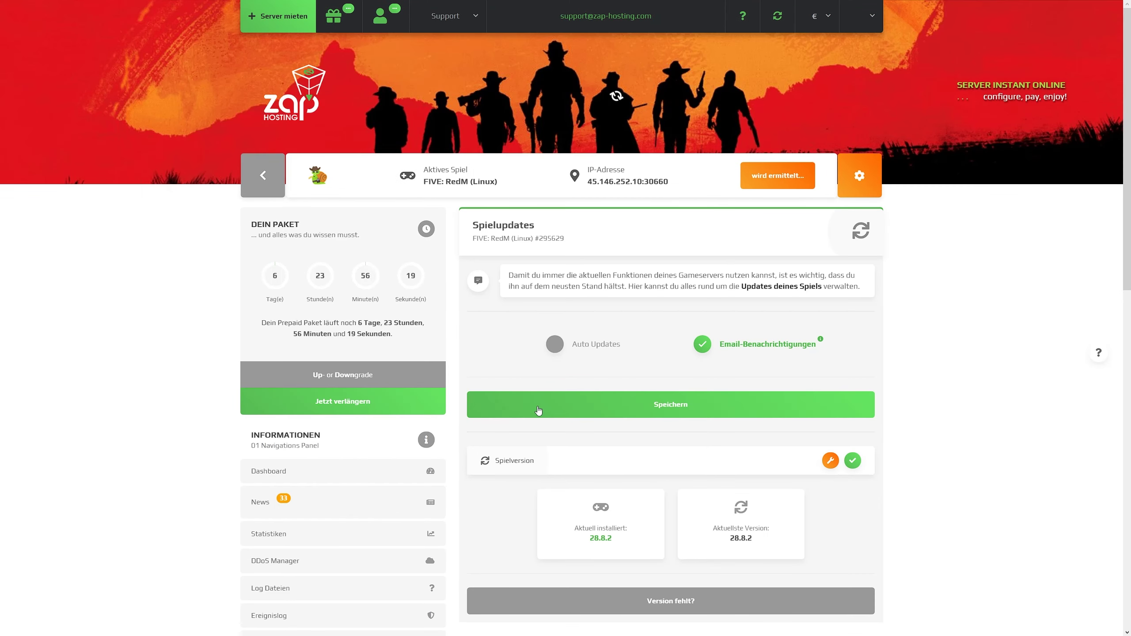
pyautogui.scroll(-2, 584, 332)
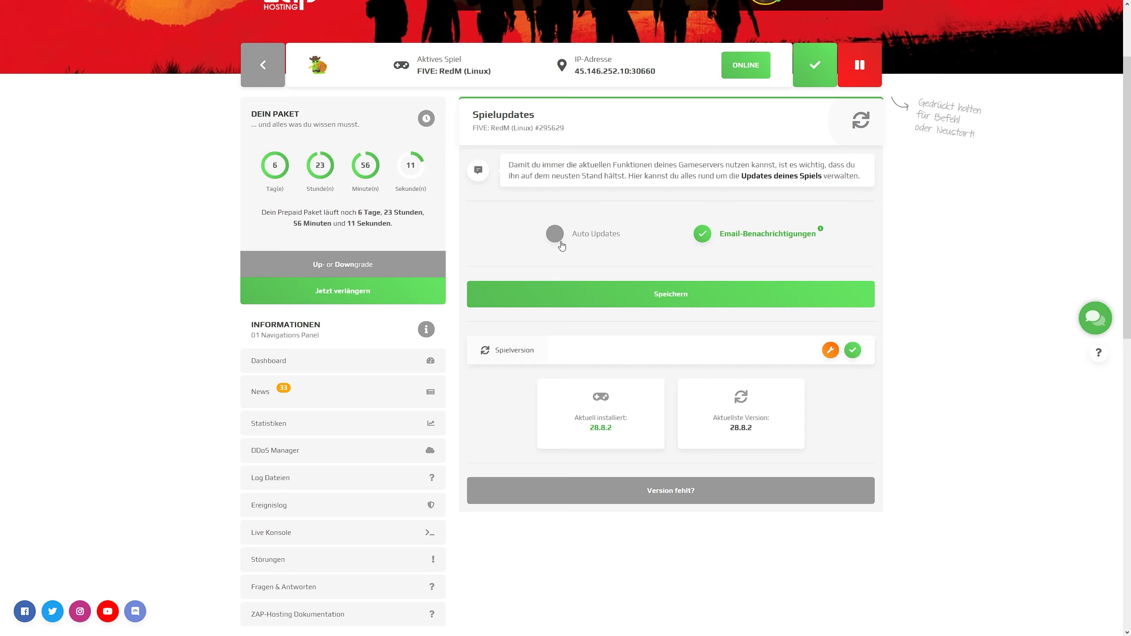
# Step: Open the server's resources page and review the plugins offered for one-click installation
pyautogui.scroll(-7, 546, 256)
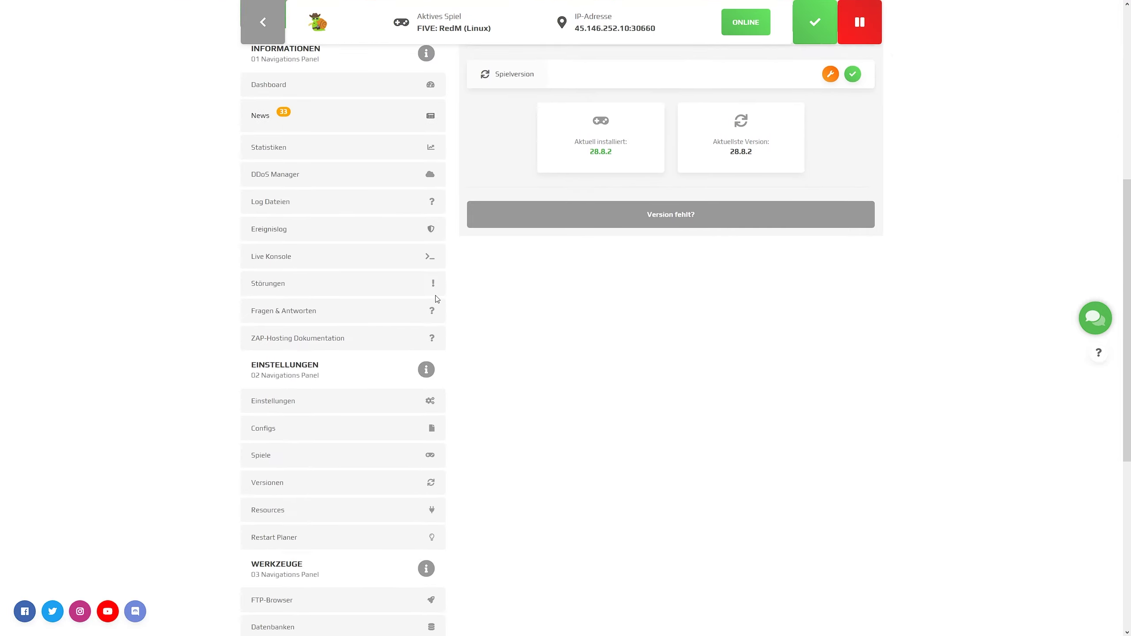
pyautogui.click(291, 402)
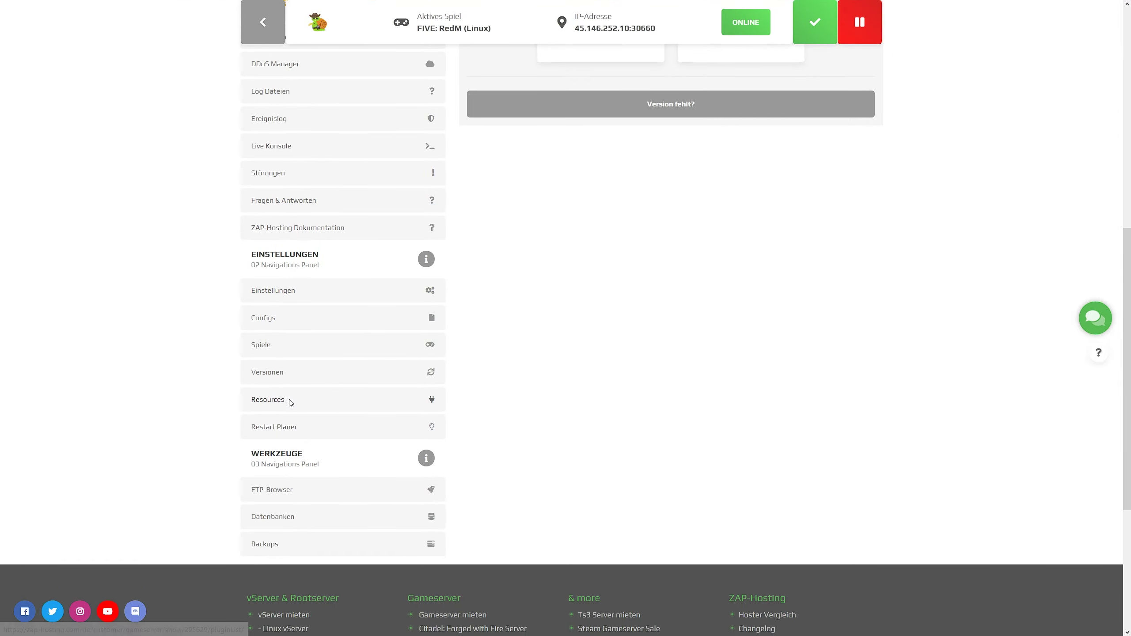
pyautogui.scroll(-3, 695, 321)
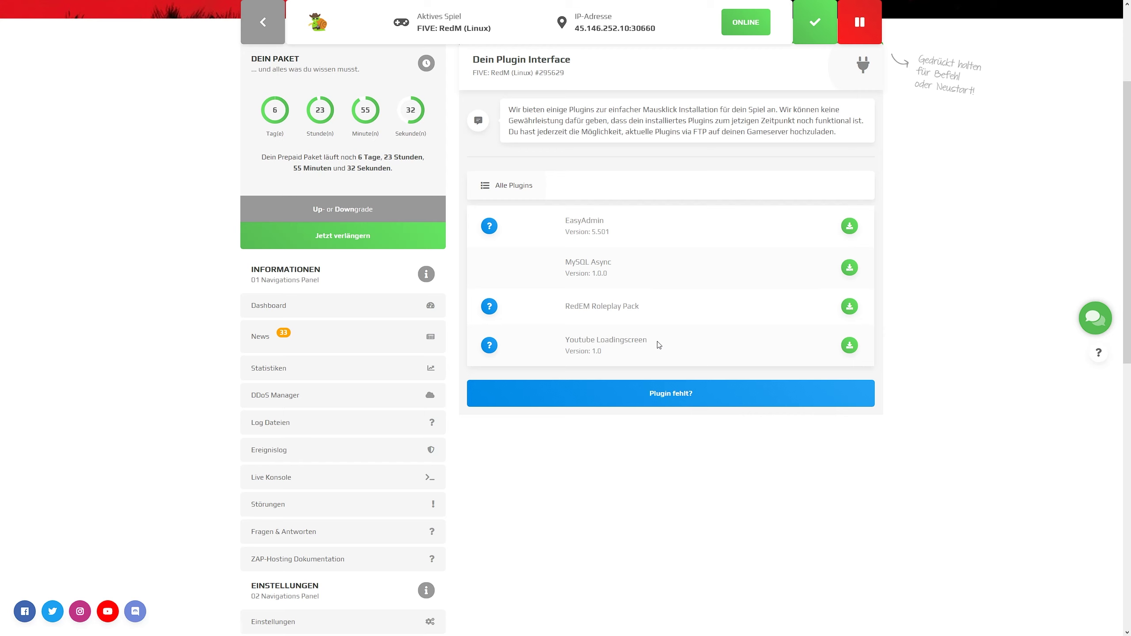
pyautogui.scroll(-3, 657, 343)
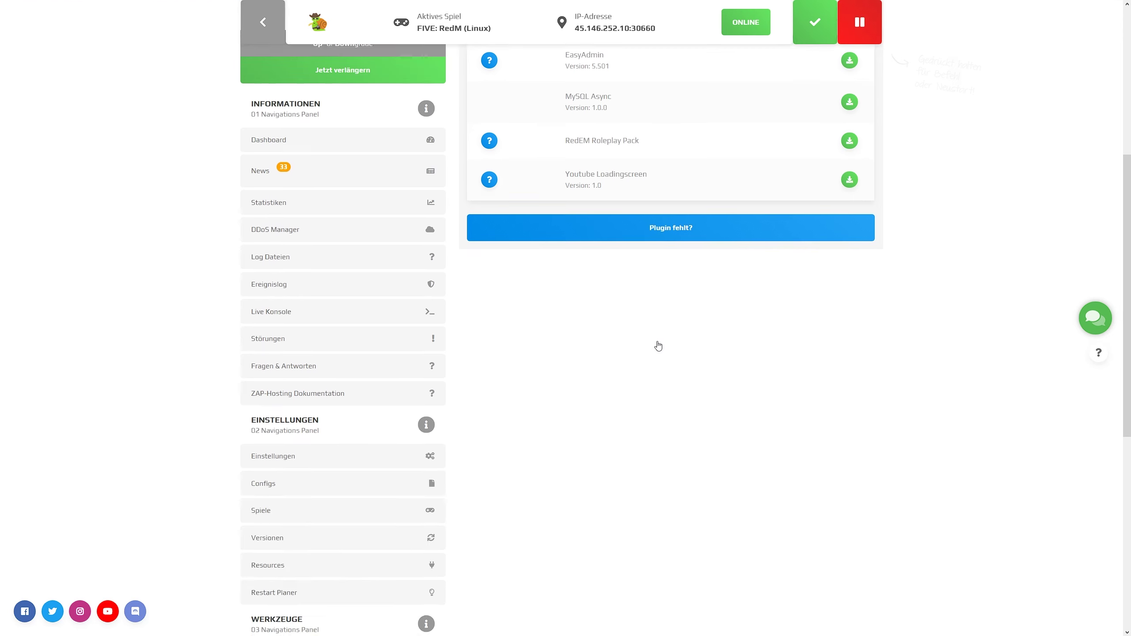
pyautogui.scroll(3, 351, 386)
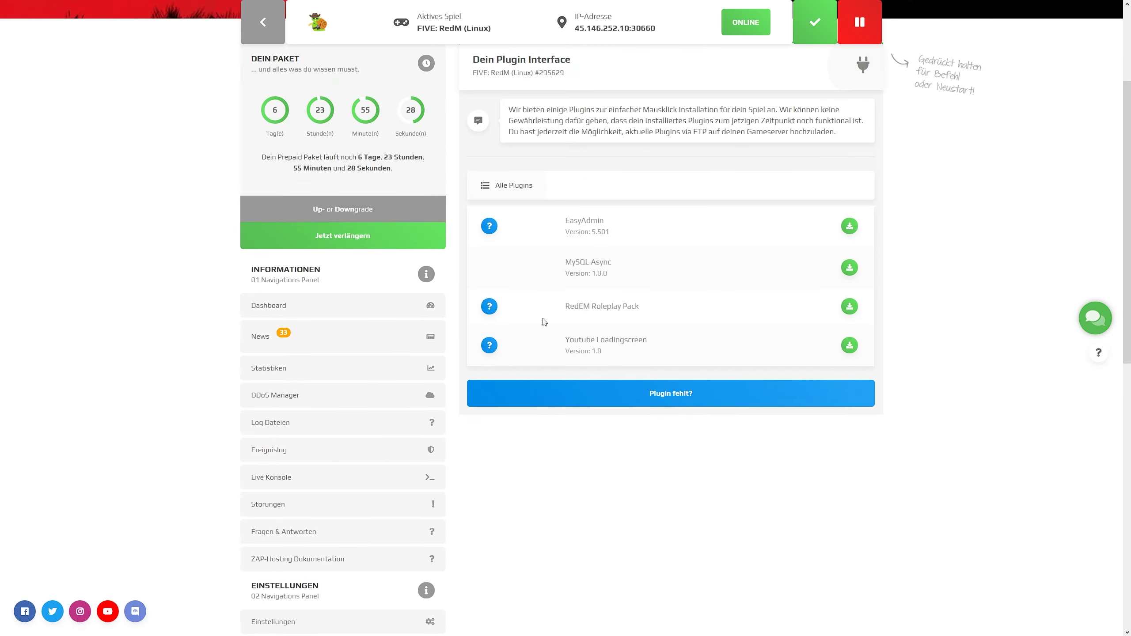
# Step: Open the server's restart planner to view its scheduled restarts and the command and delay options
pyautogui.scroll(-3, 598, 334)
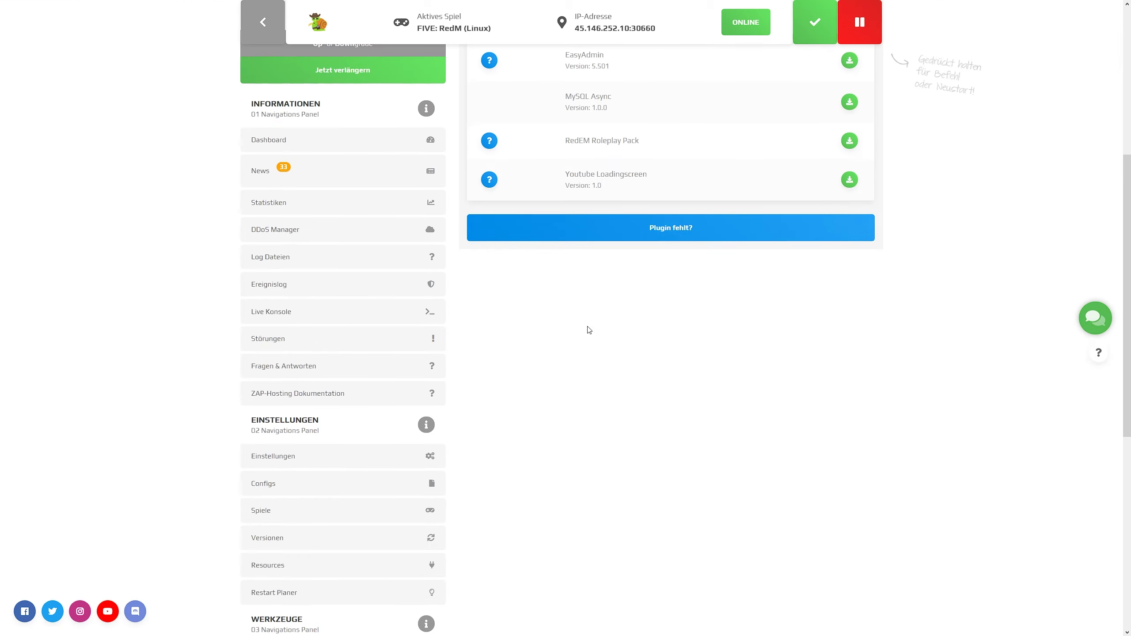
pyautogui.scroll(-3, 578, 324)
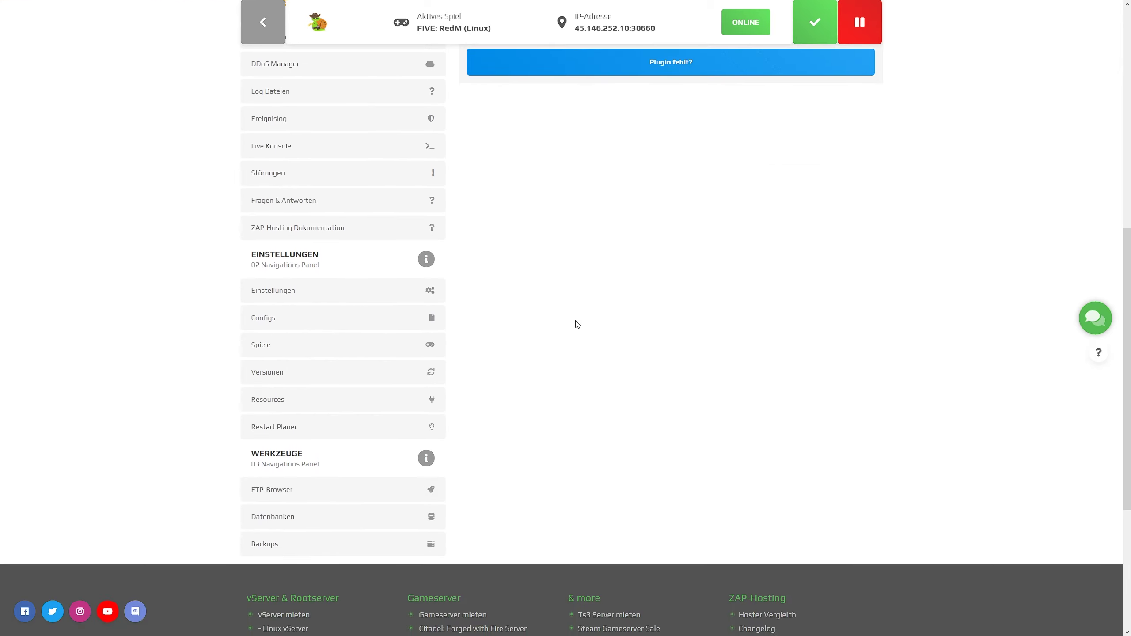
pyautogui.click(270, 429)
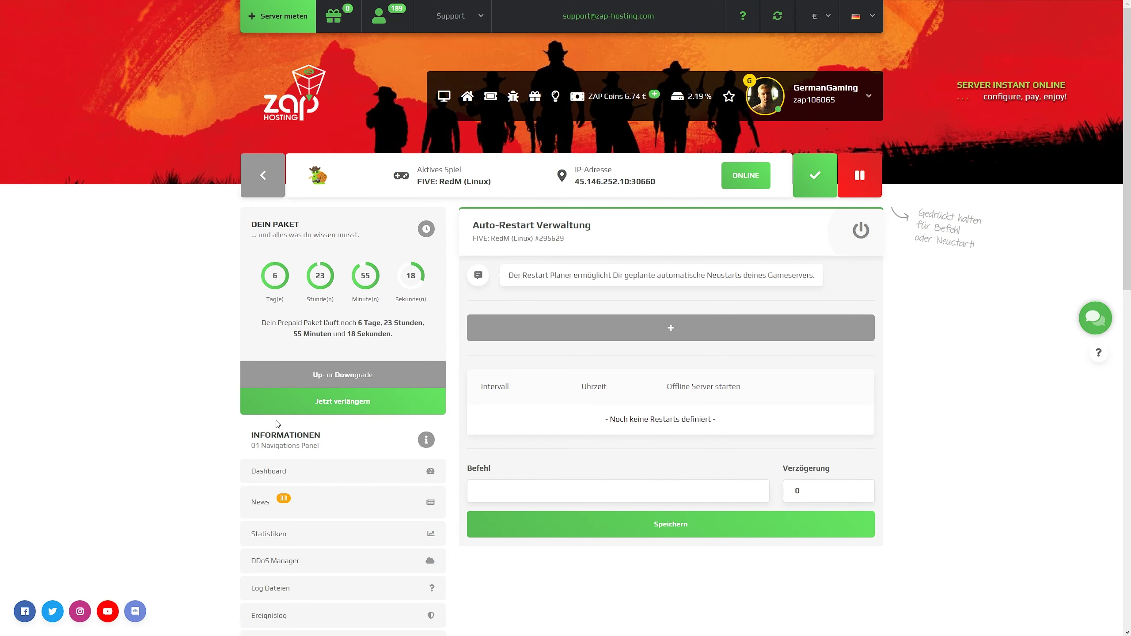
# Step: Open the server's FTP browser and review the connection details, access options and recommended FTP clients
pyautogui.scroll(-10, 416, 393)
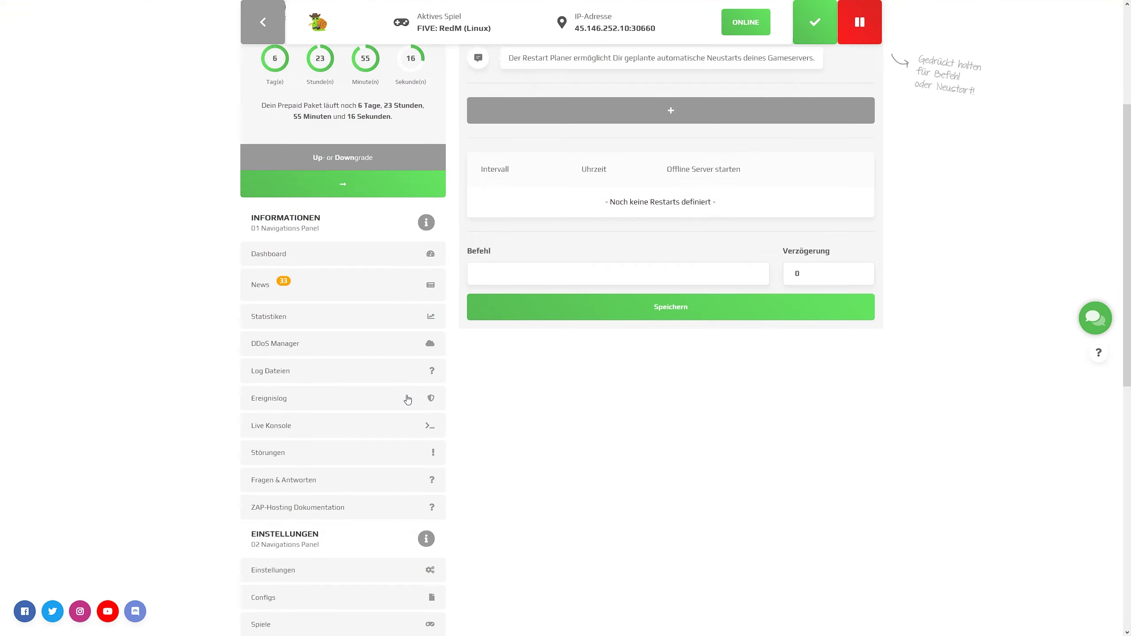
pyautogui.click(263, 496)
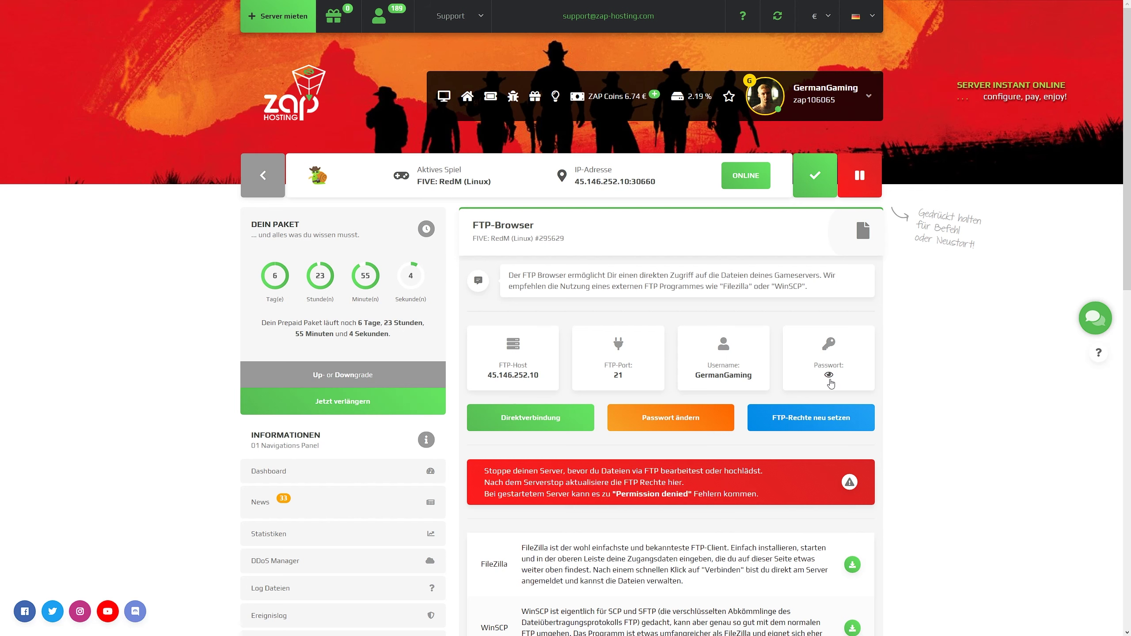
pyautogui.scroll(-3, 832, 384)
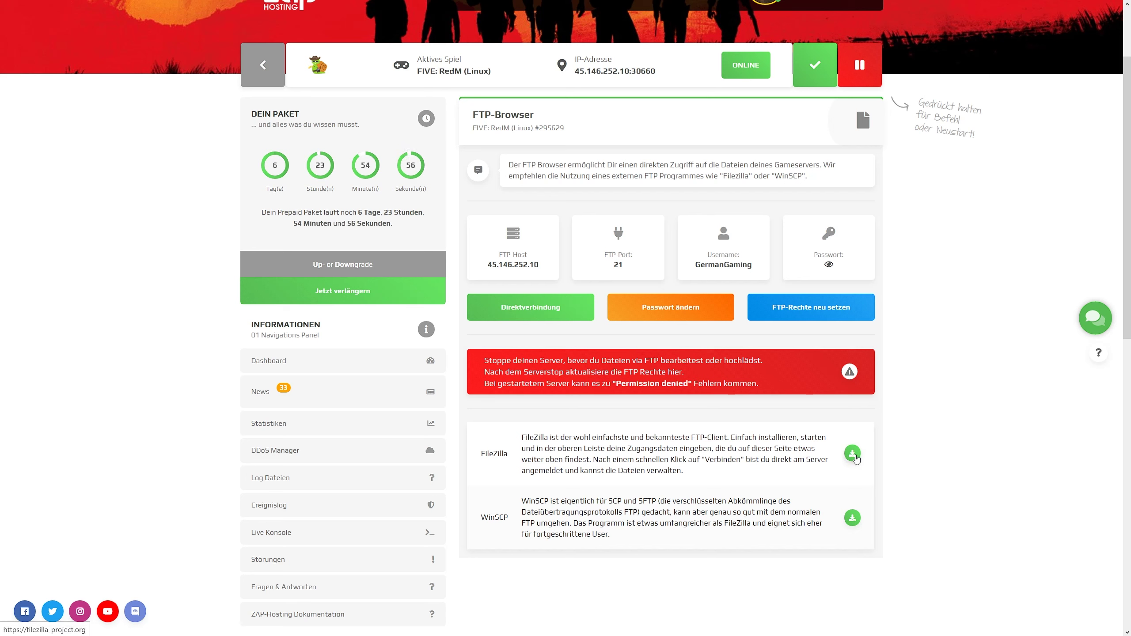
# Step: Open the server's database overview, view its database in phpMyAdmin and return to the hosting panel
pyautogui.scroll(-9, 729, 431)
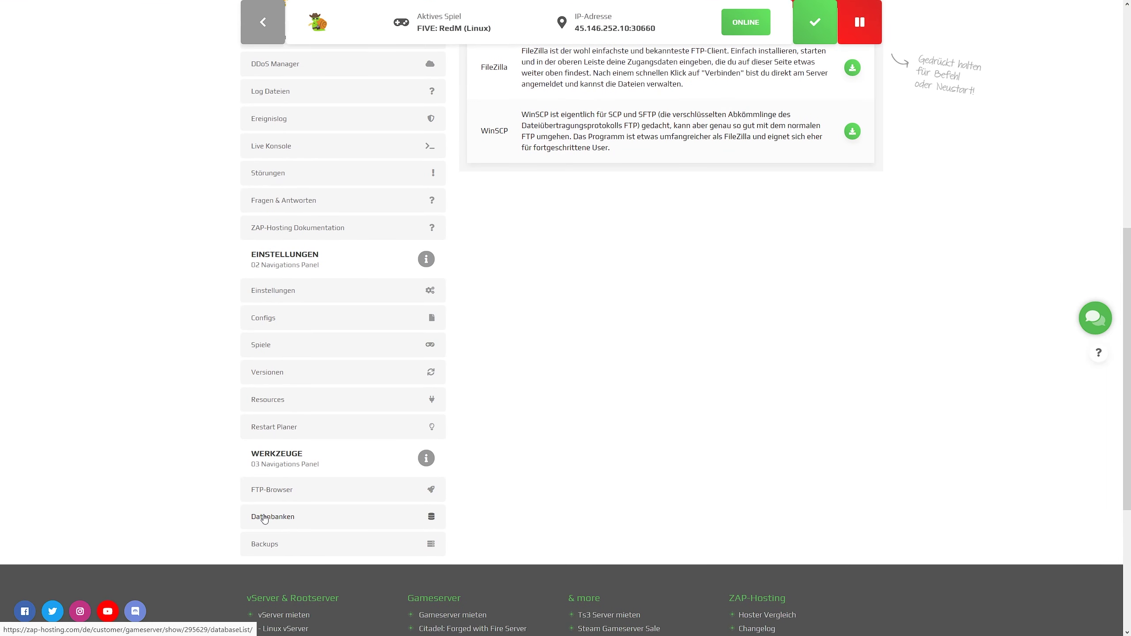
pyautogui.click(265, 518)
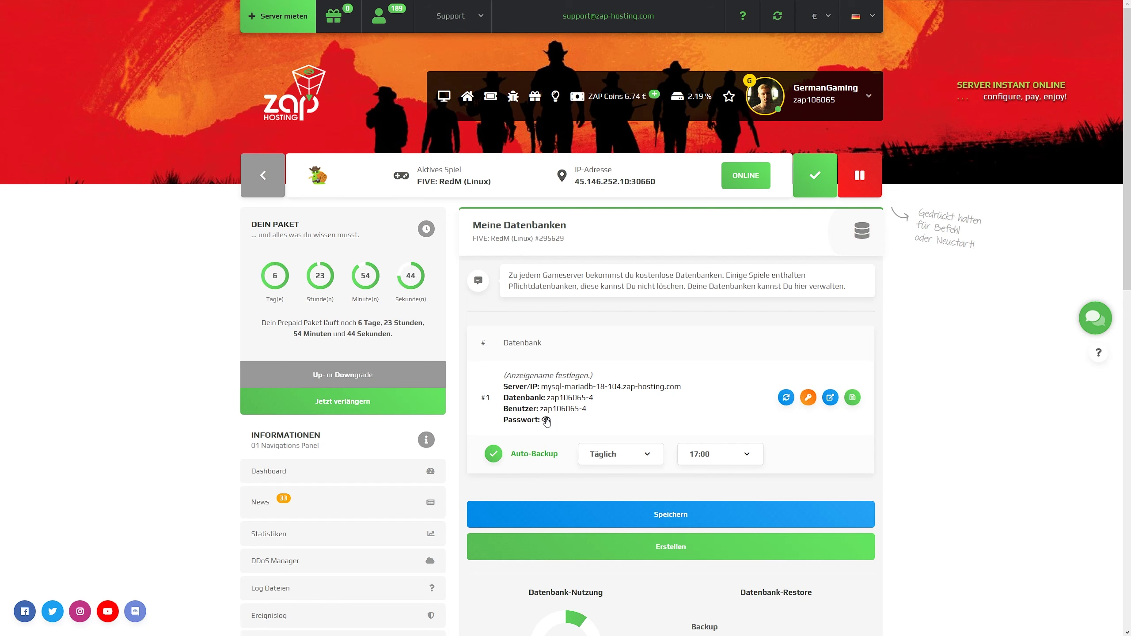
pyautogui.click(833, 400)
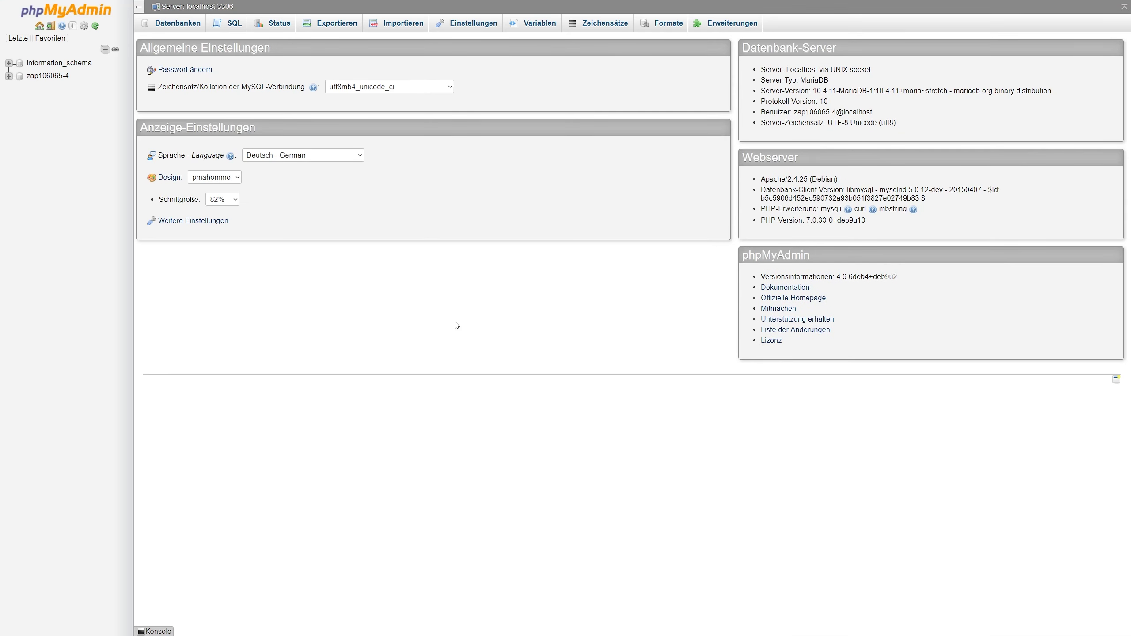
pyautogui.hotkey('ctrl', 'w')
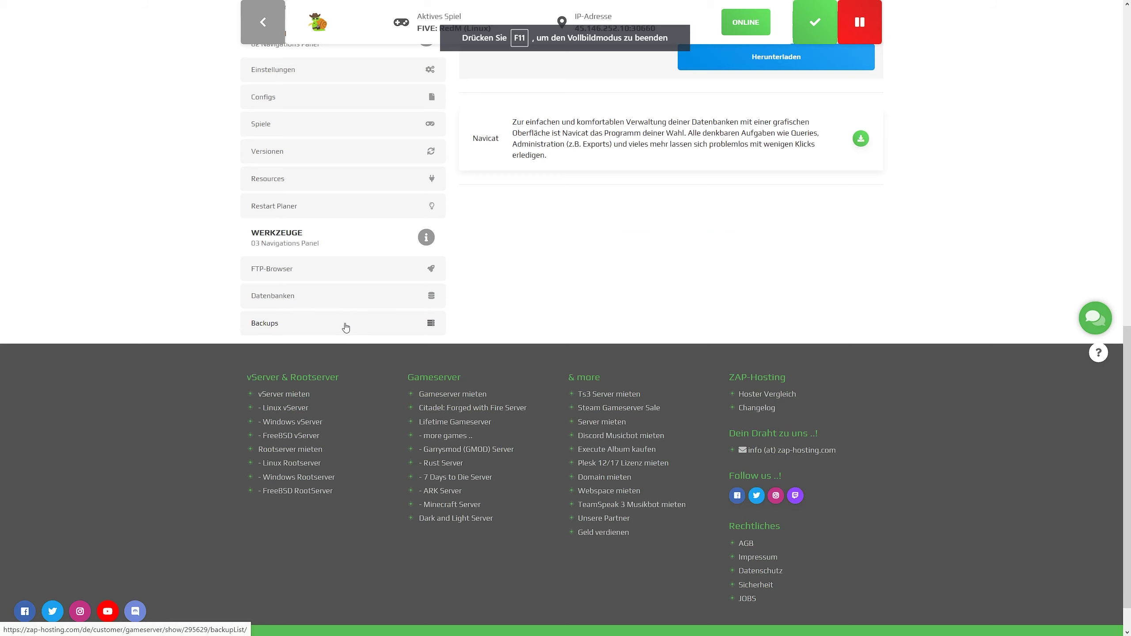
# Step: Open the server's backup interface and review the backup list, storage usage and automatic backup schedule options
pyautogui.click(346, 326)
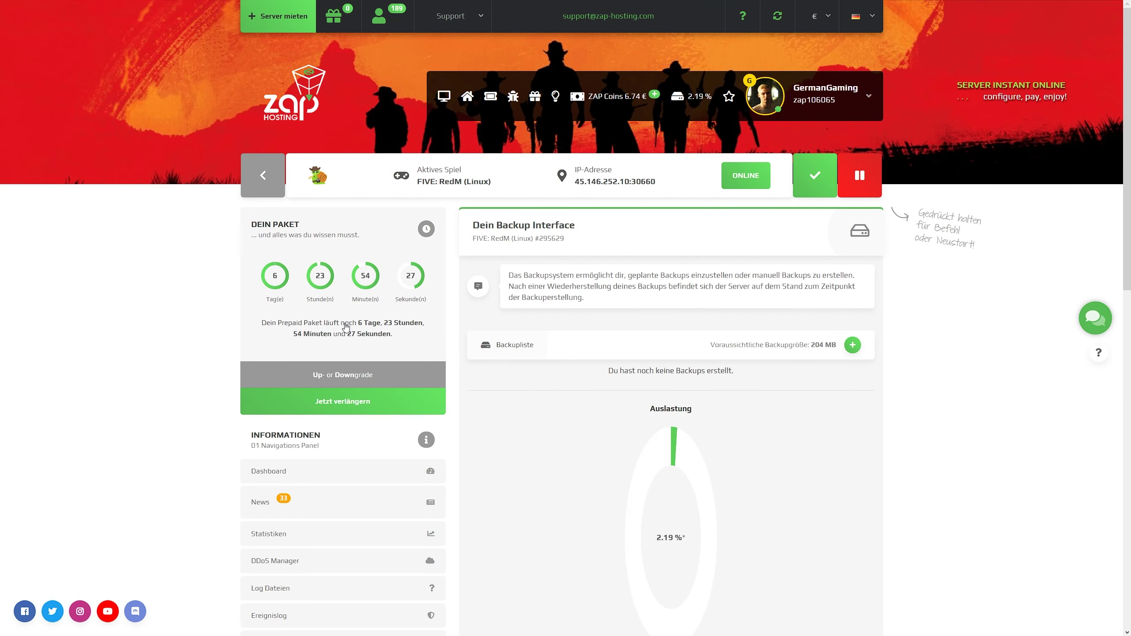
pyautogui.scroll(-8, 757, 357)
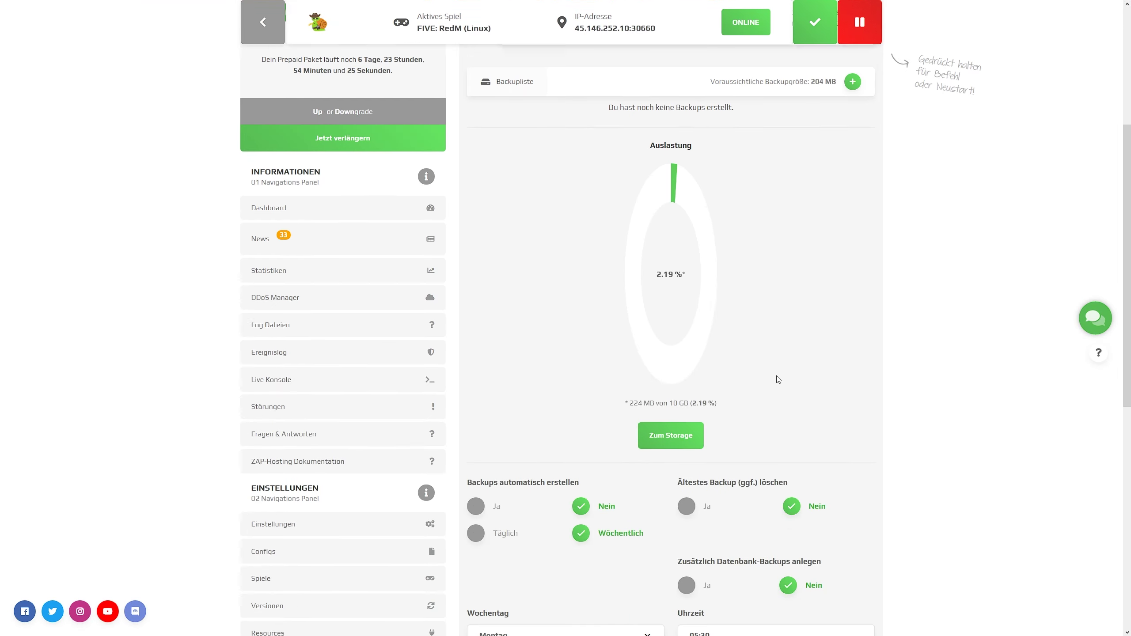
pyautogui.scroll(-5, 728, 317)
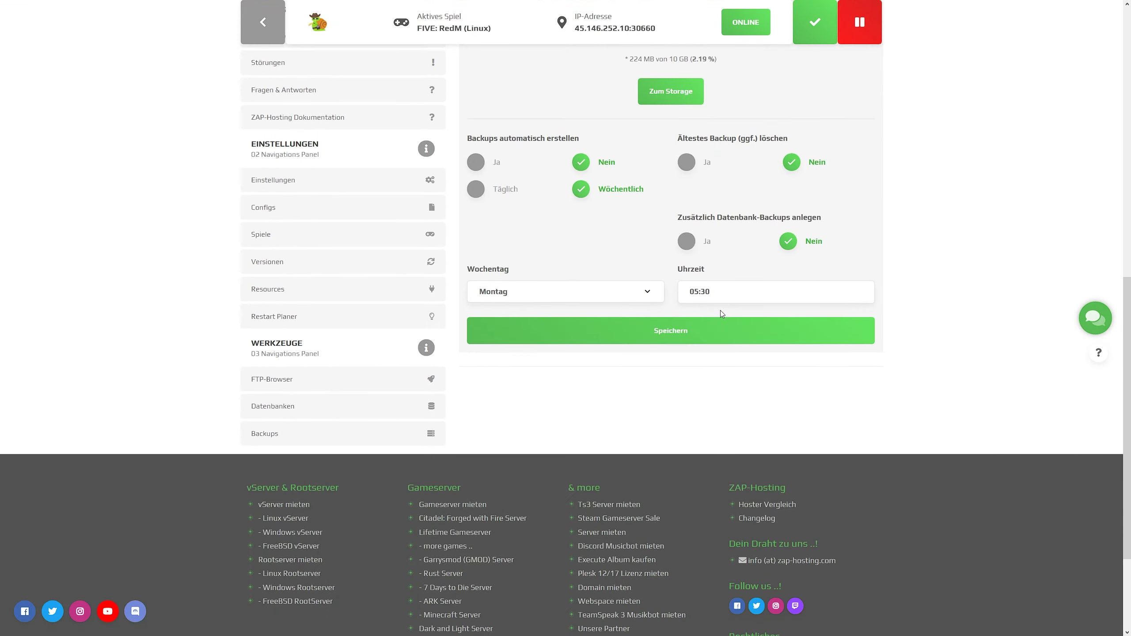
pyautogui.scroll(13, 722, 314)
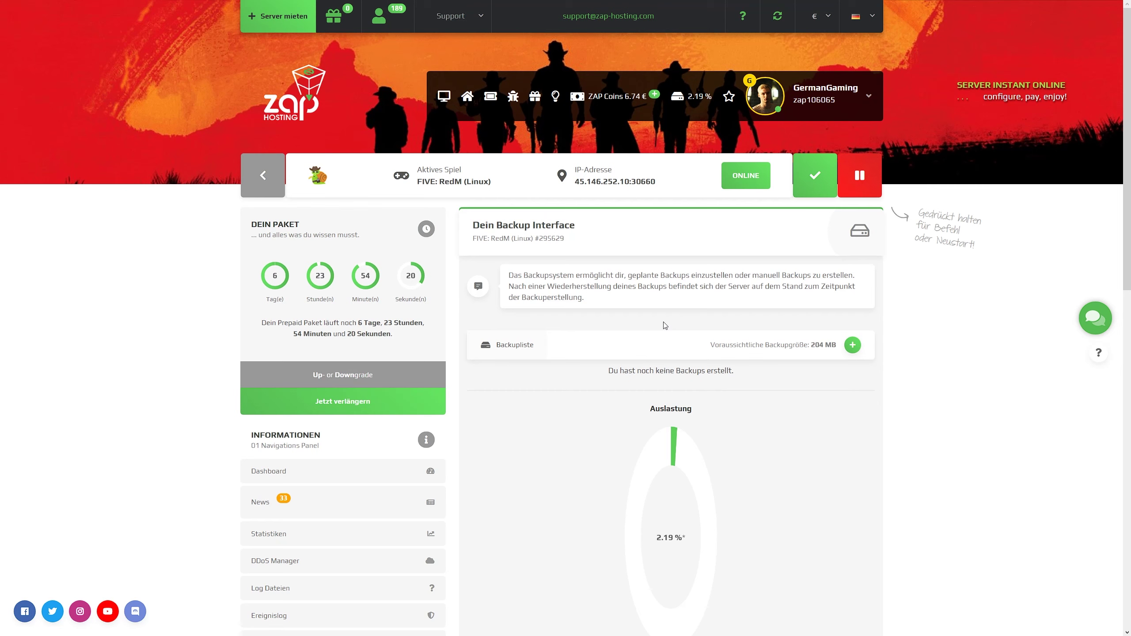